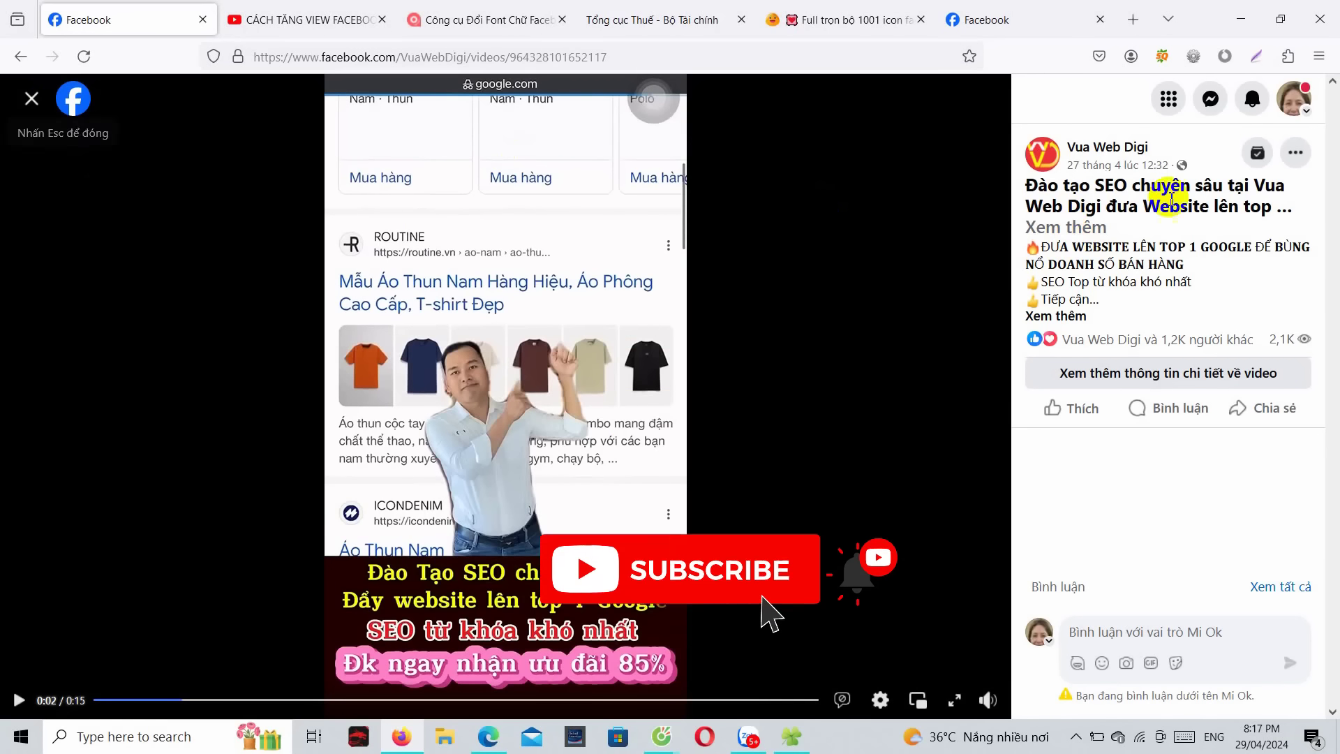
# Step: Close the full-screen video and review the Vua Web Digi page's SEO training post from its title to its video
pyautogui.click(31, 99)
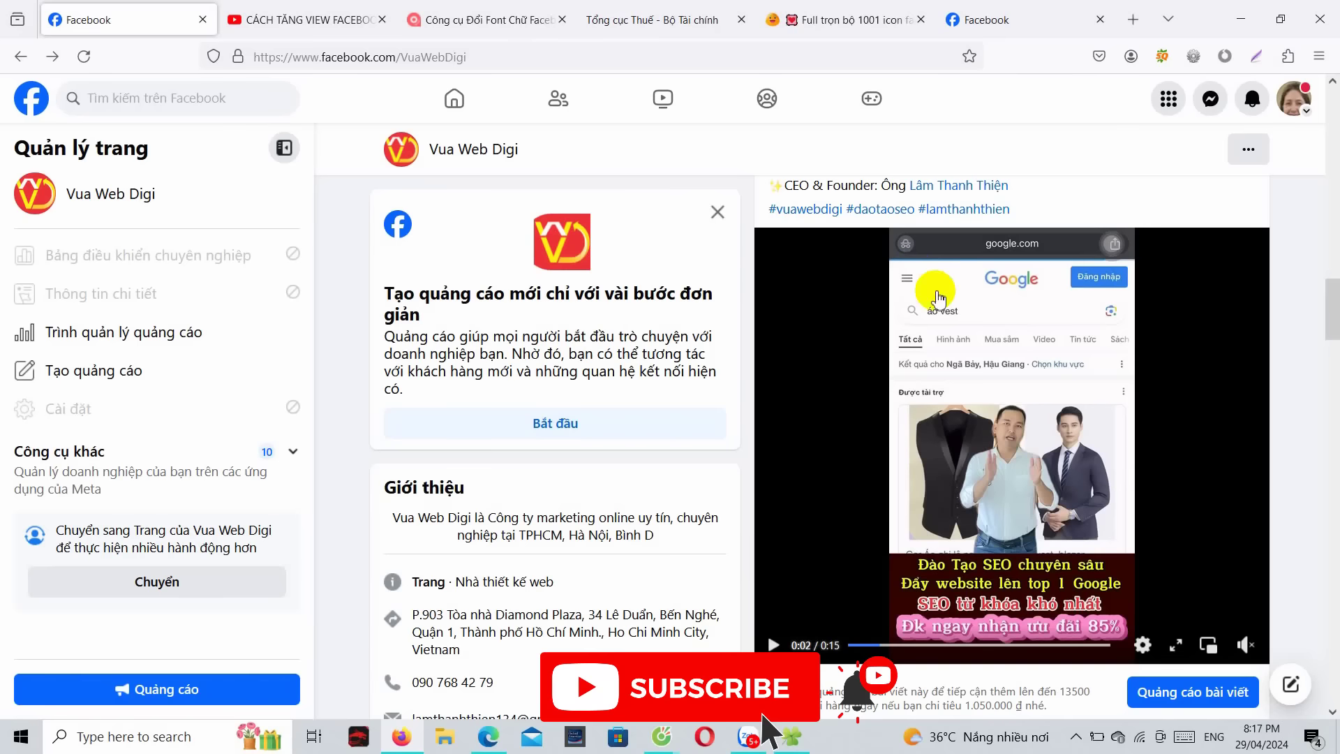
pyautogui.scroll(5, 1017, 452)
pyautogui.scroll(5, 1019, 447)
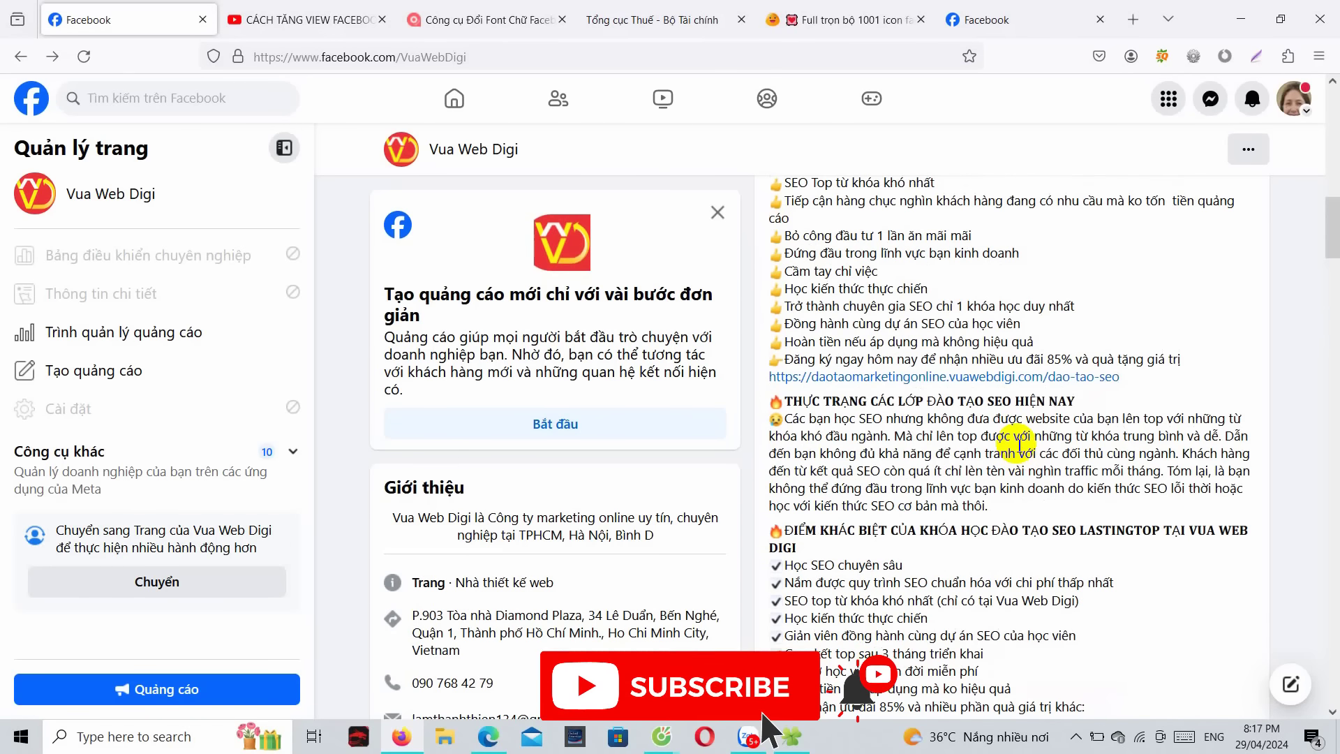
pyautogui.scroll(5, 1019, 445)
pyautogui.scroll(-6, 1019, 445)
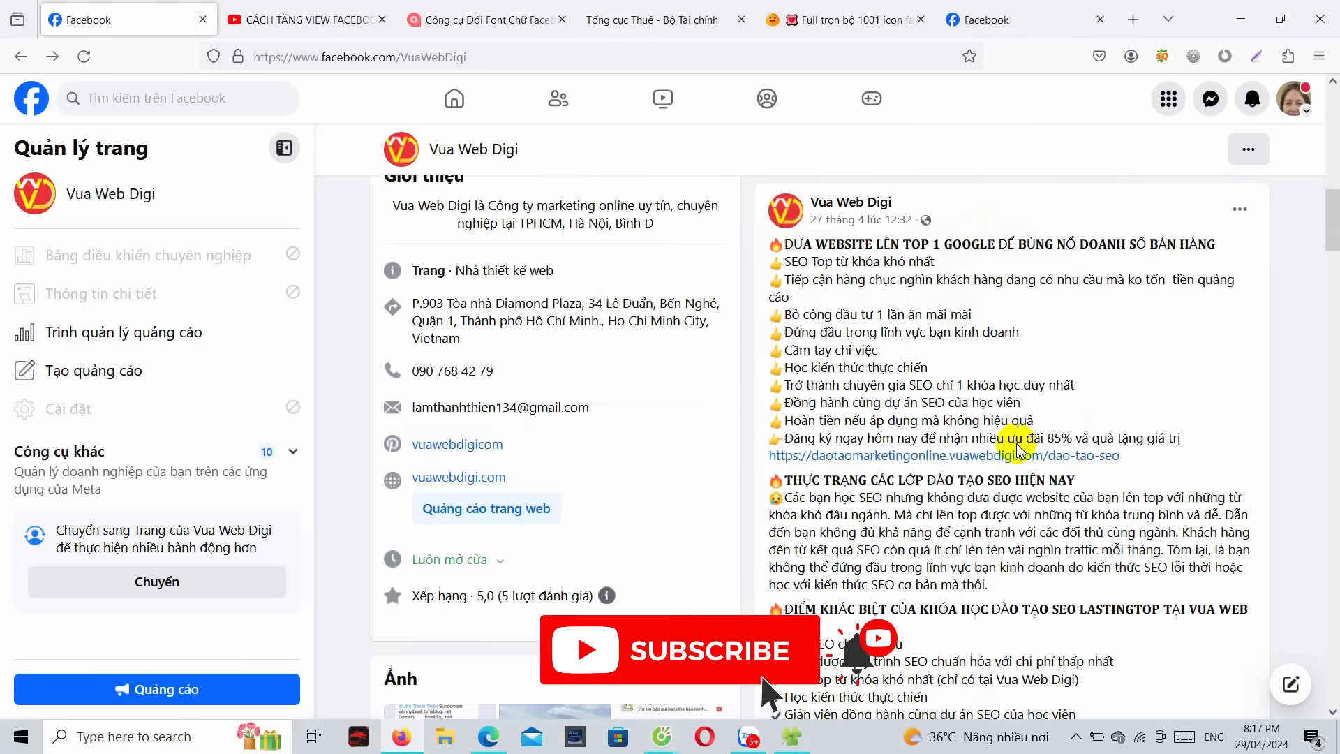
pyautogui.scroll(5, 1019, 445)
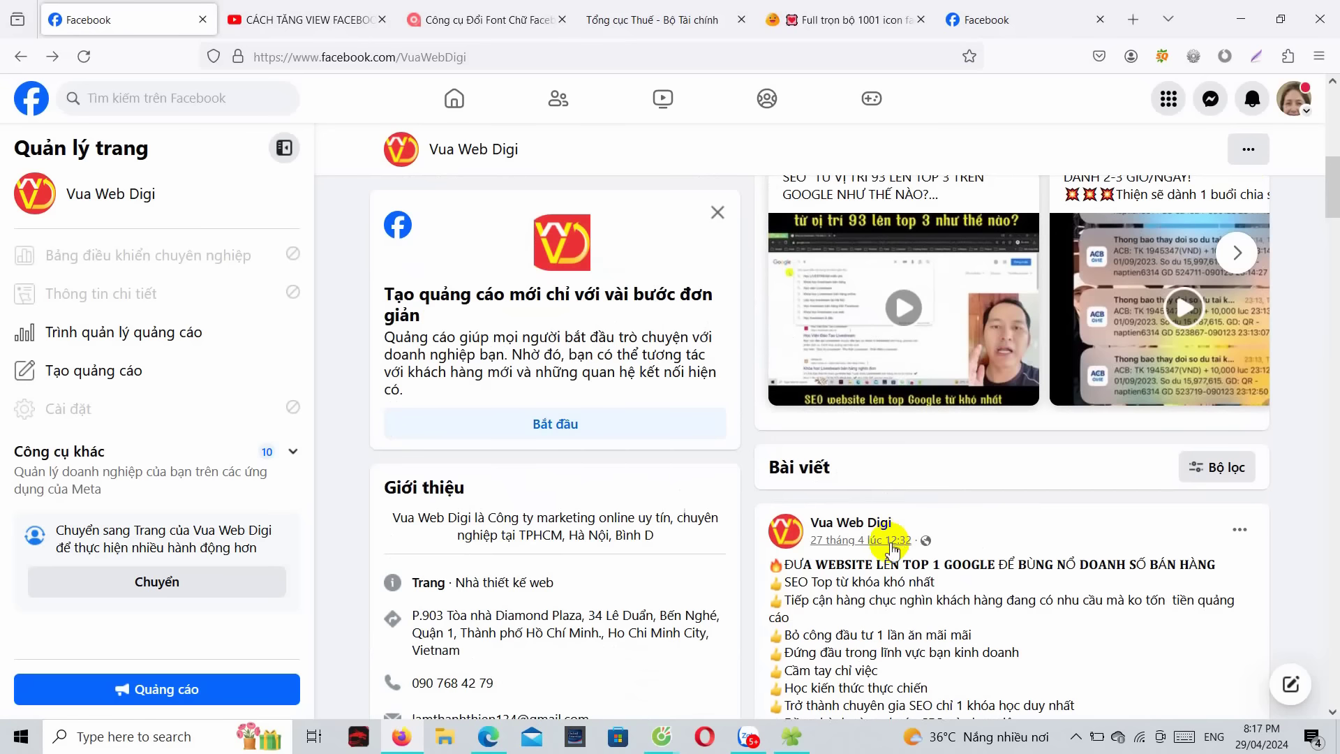
pyautogui.scroll(-5, 1113, 497)
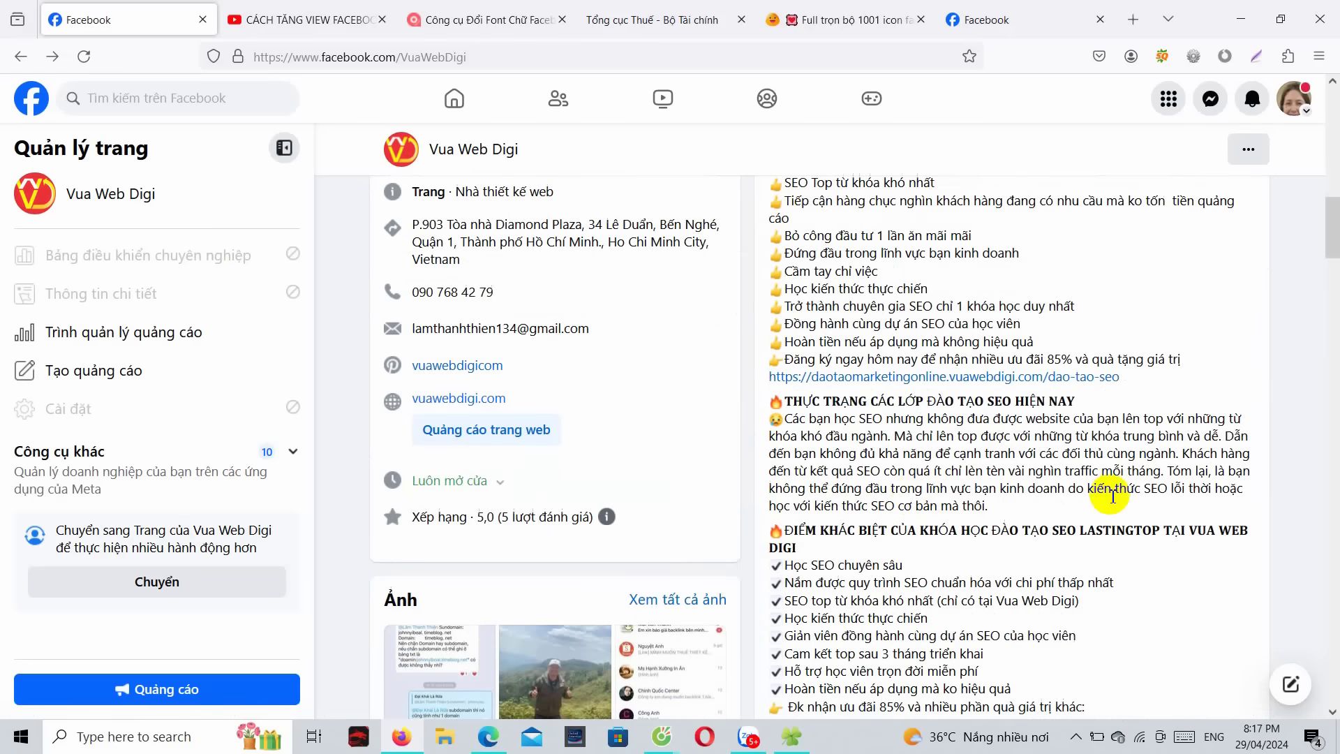
pyautogui.scroll(5, 1113, 497)
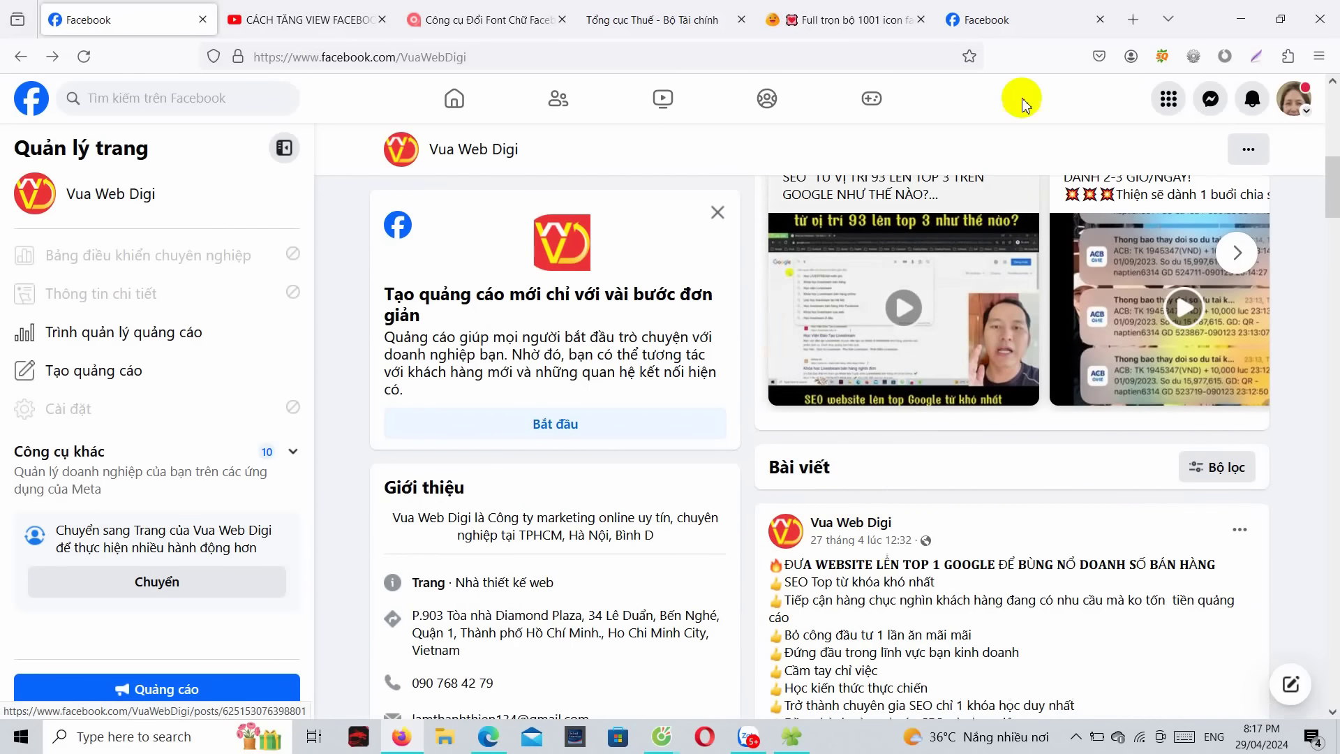
# Step: Return to the Vua Web Digi page after checking the home feed and highlight the page name in its header
pyautogui.click(1013, 19)
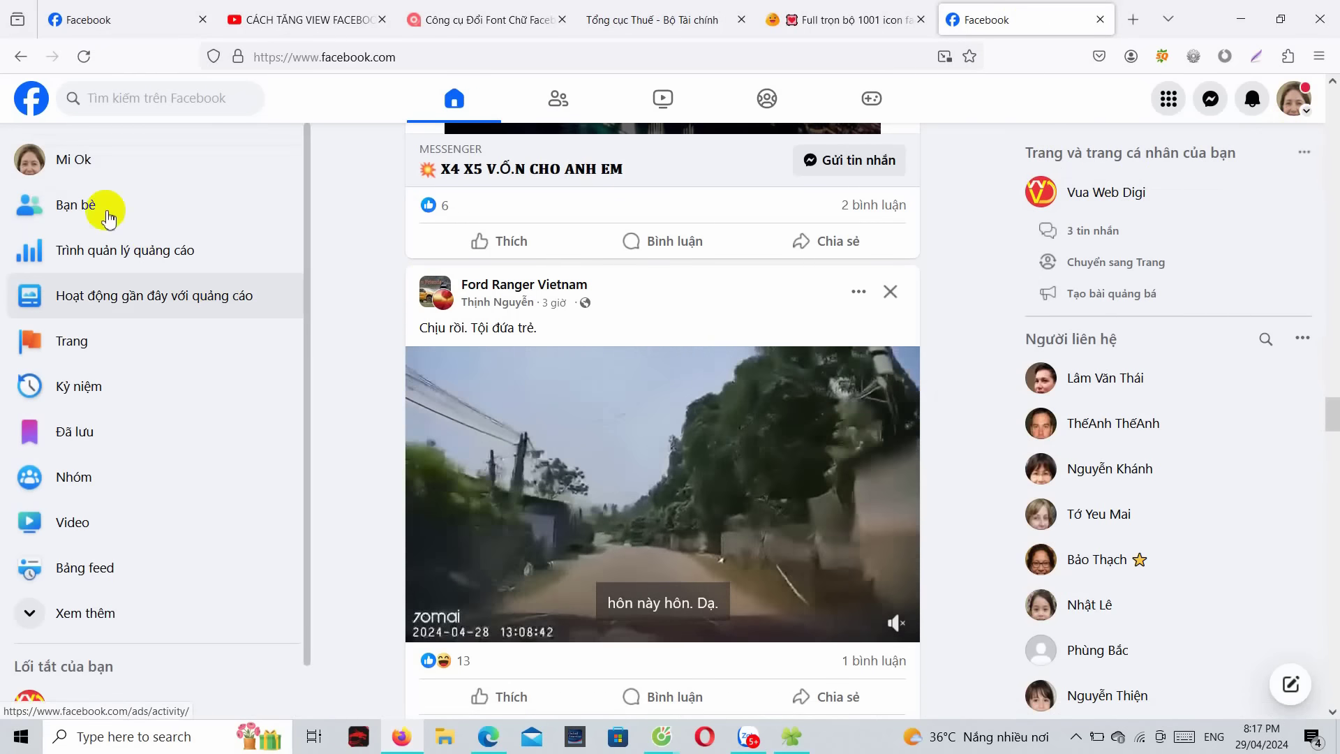
pyautogui.click(119, 21)
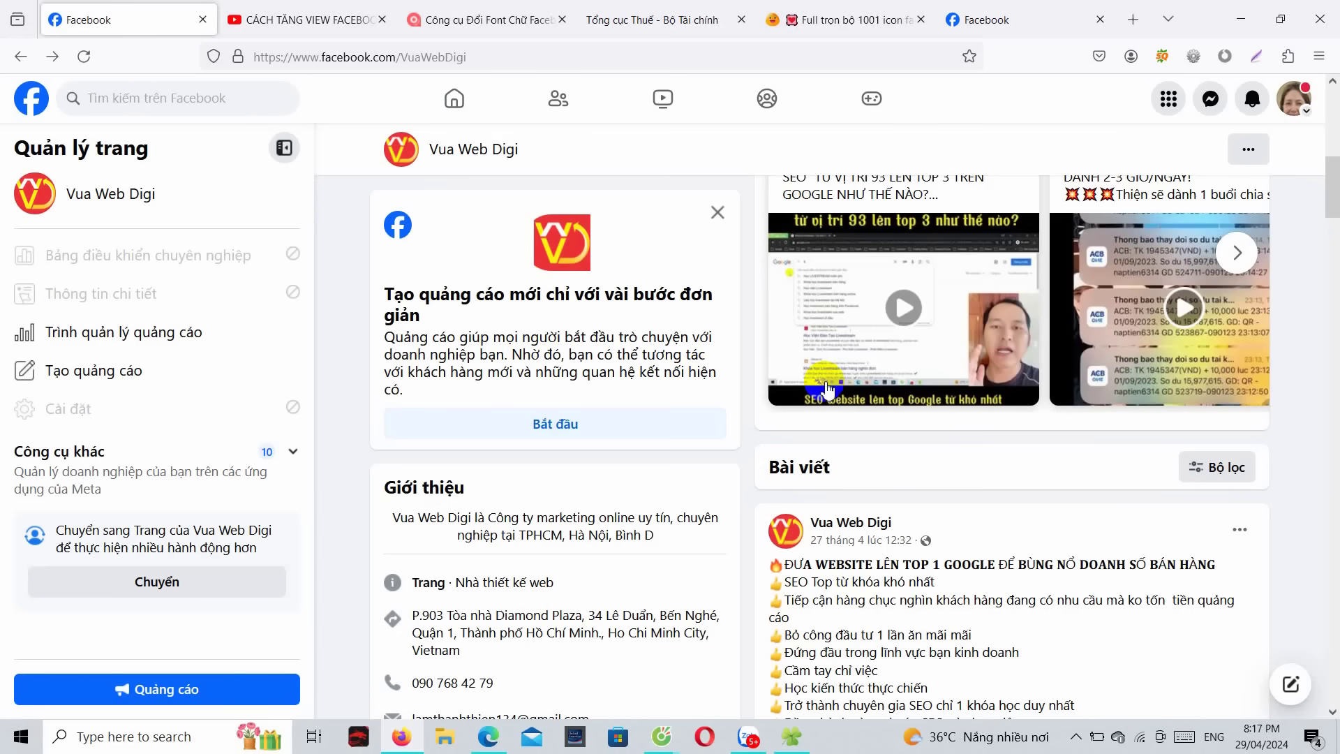
pyautogui.scroll(4, 904, 528)
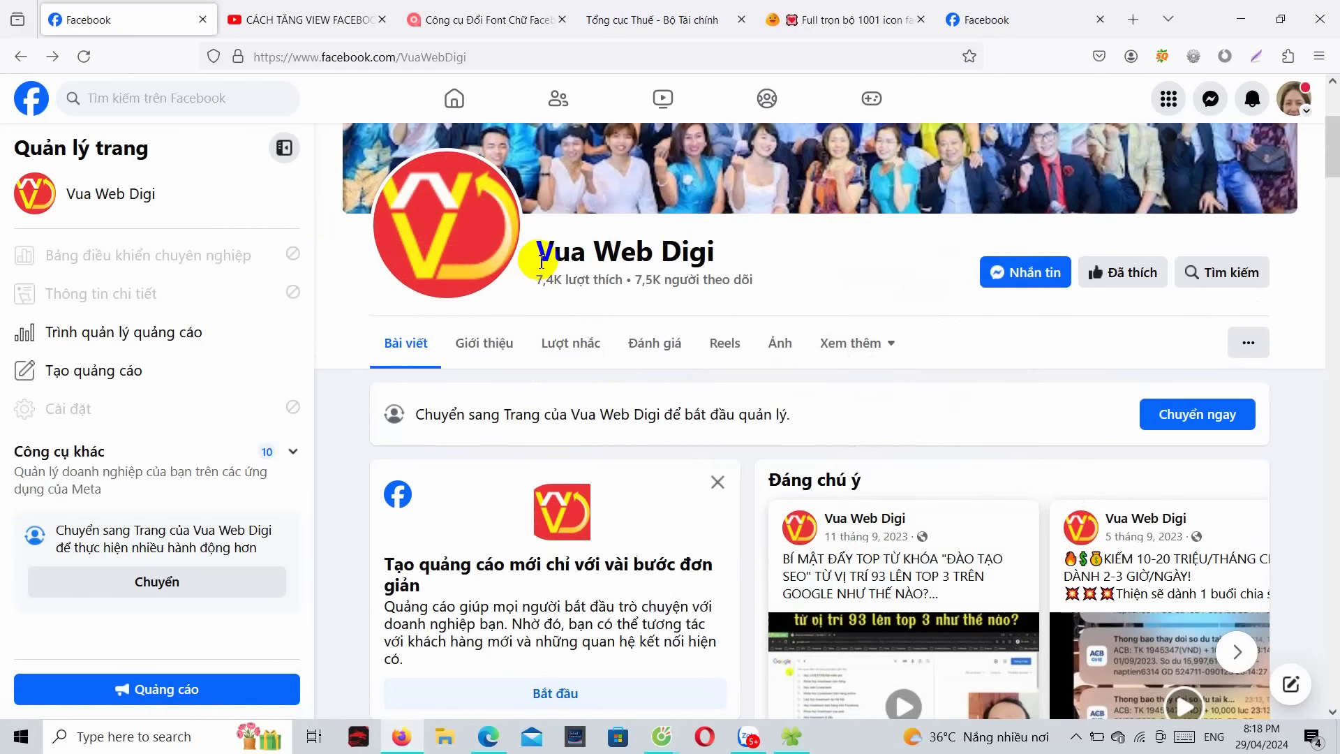
pyautogui.moveTo(542, 262); pyautogui.dragTo(725, 258)
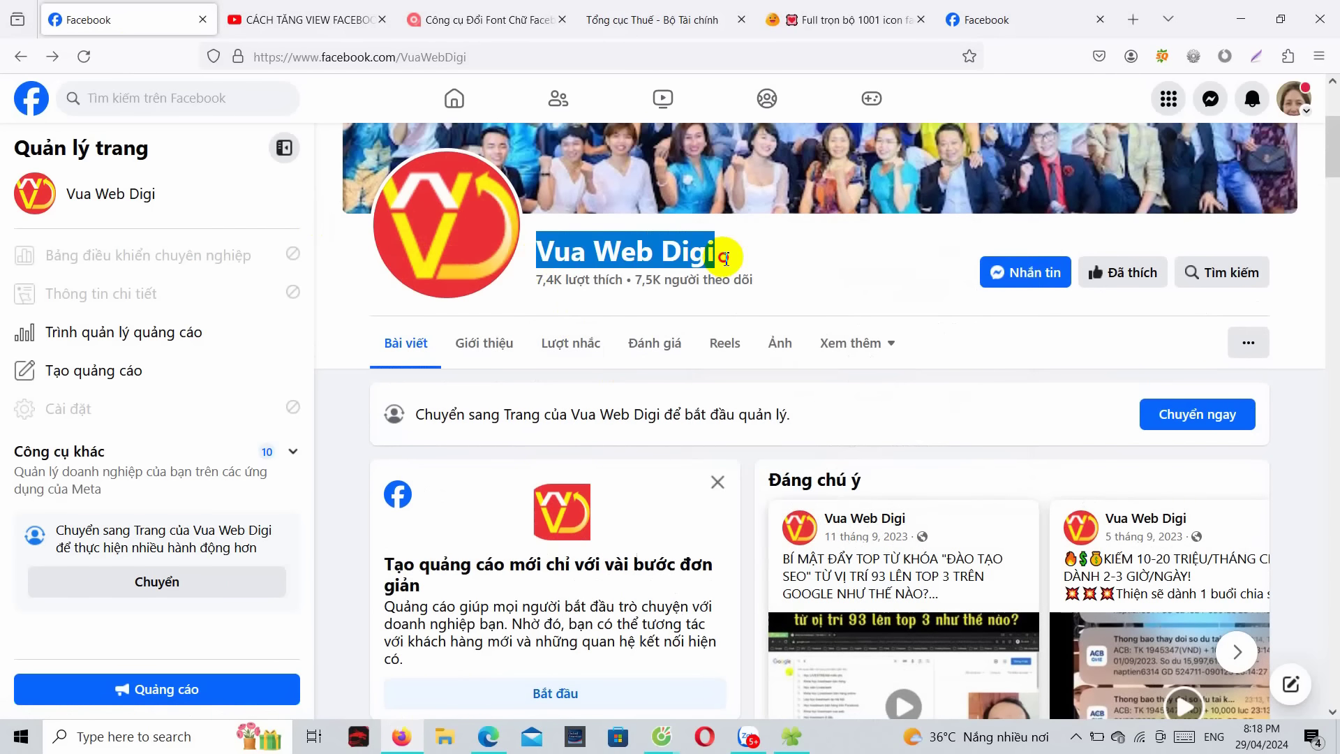
# Step: Switch to YouTube and search for "CÁCH TẠO FANPAGE" followed by the channel owner's name
pyautogui.click(312, 19)
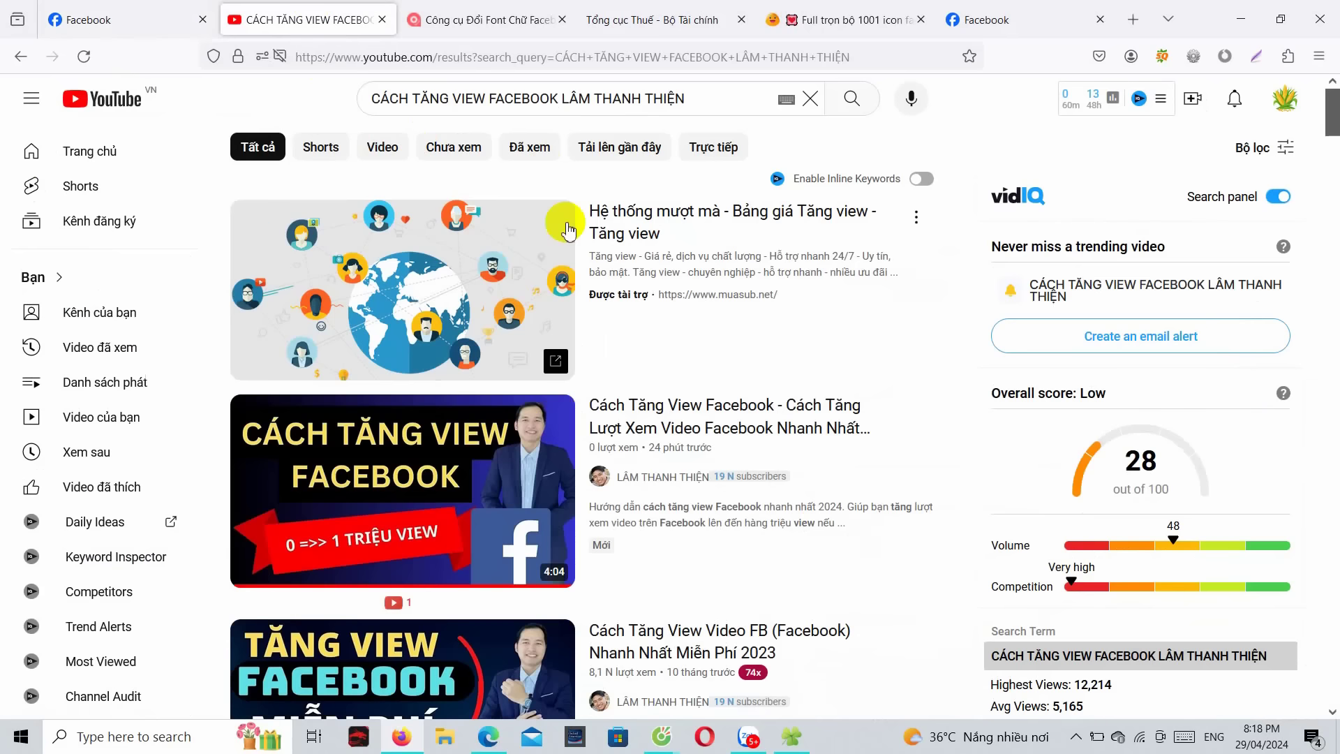
pyautogui.click(415, 98)
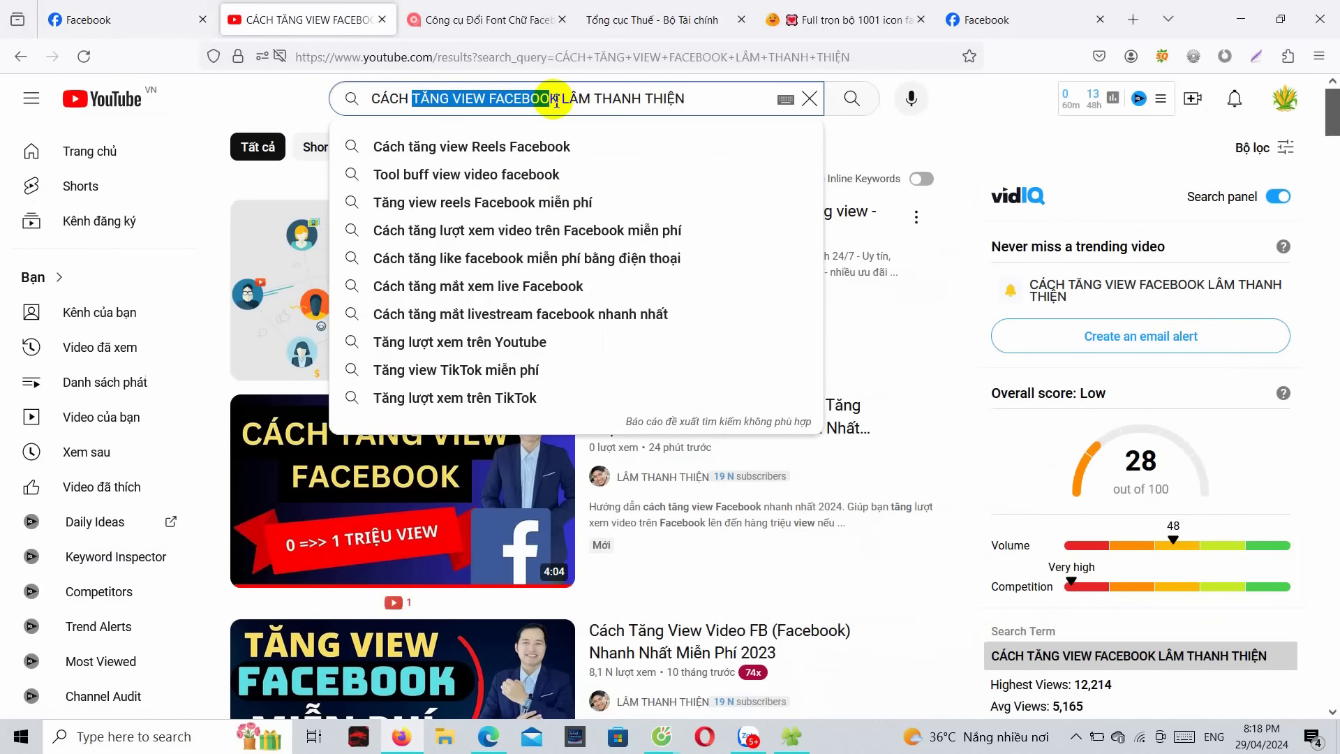
pyautogui.write('ta')
pyautogui.press('BackSpace')
pyautogui.press('BackSpace')
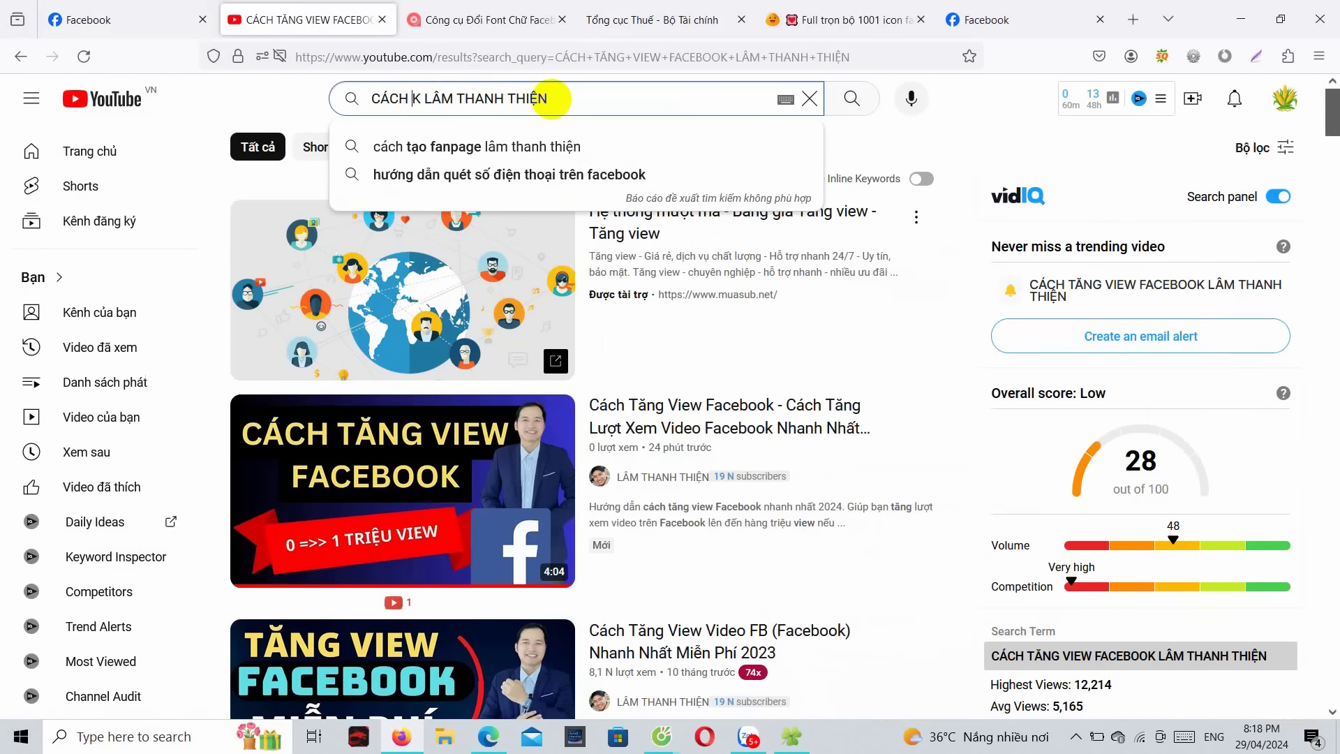
pyautogui.write('TẠ')
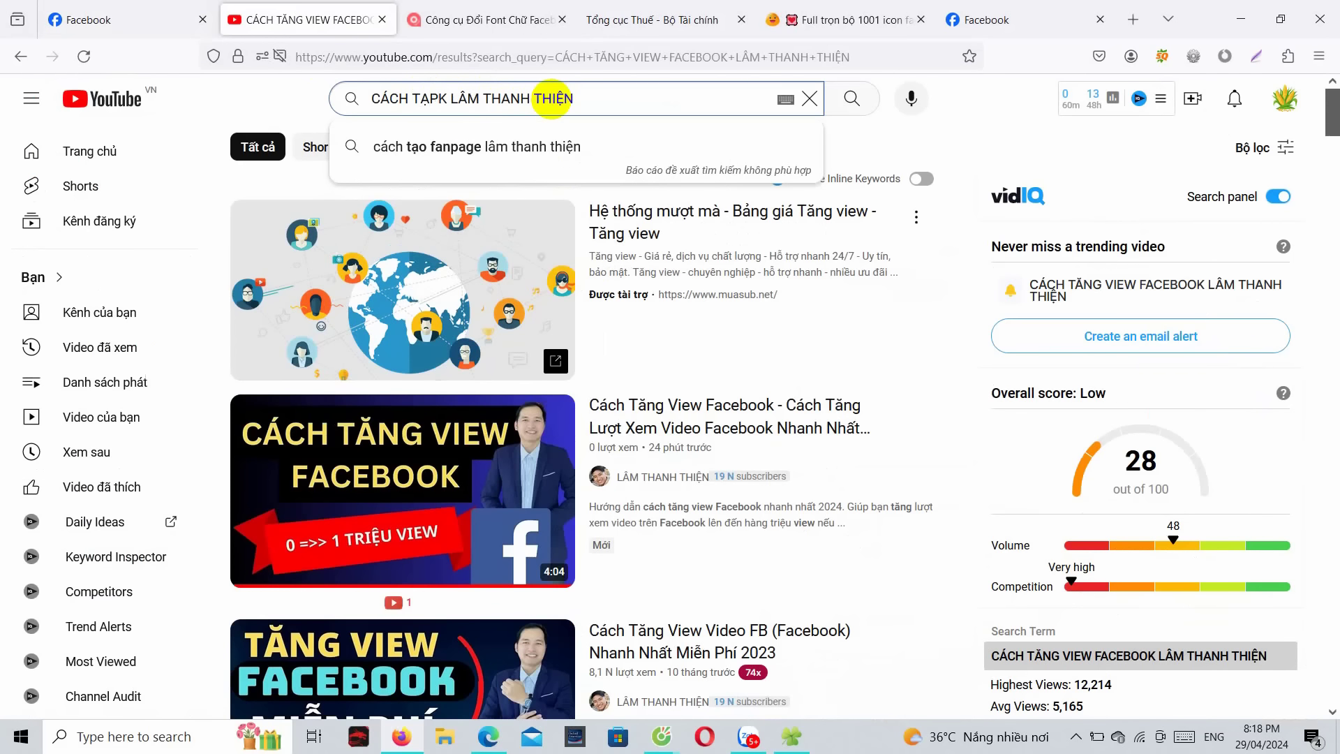
pyautogui.write('O FANPAGE')
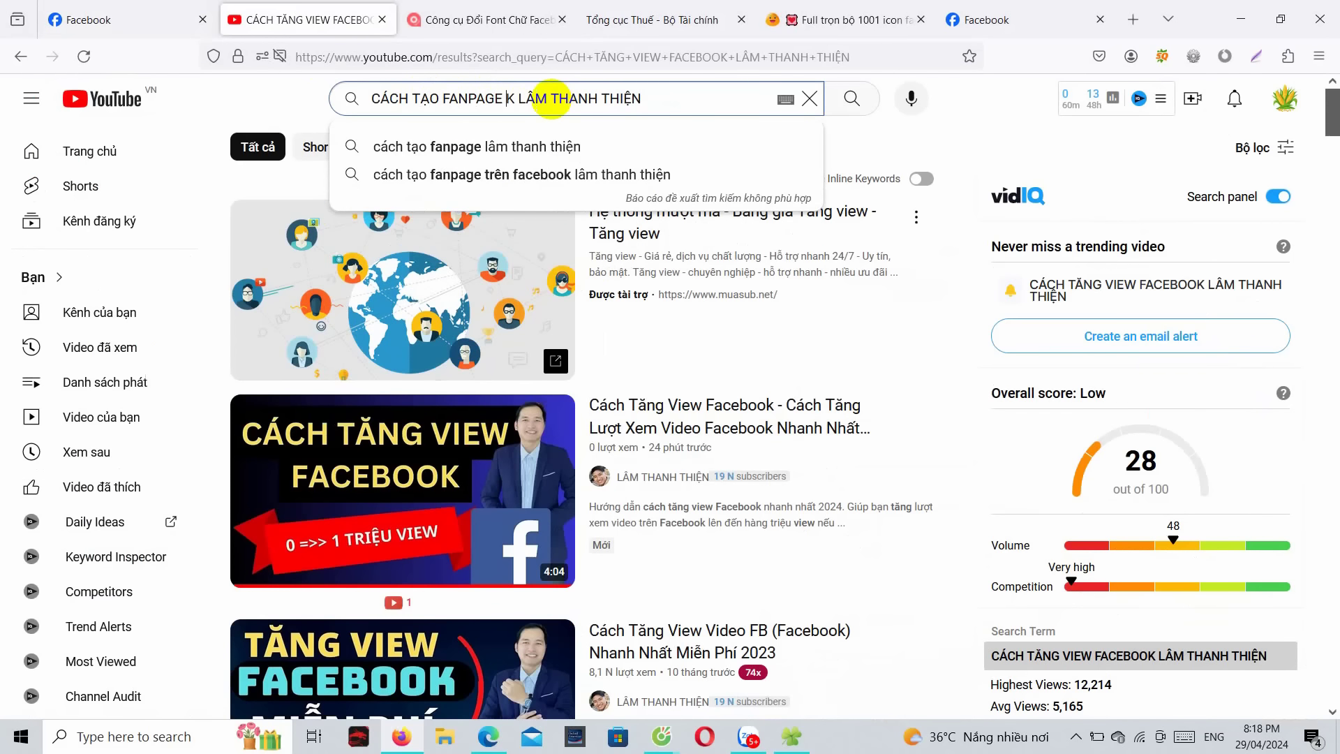
pyautogui.press('Delete')
pyautogui.press('Delete')
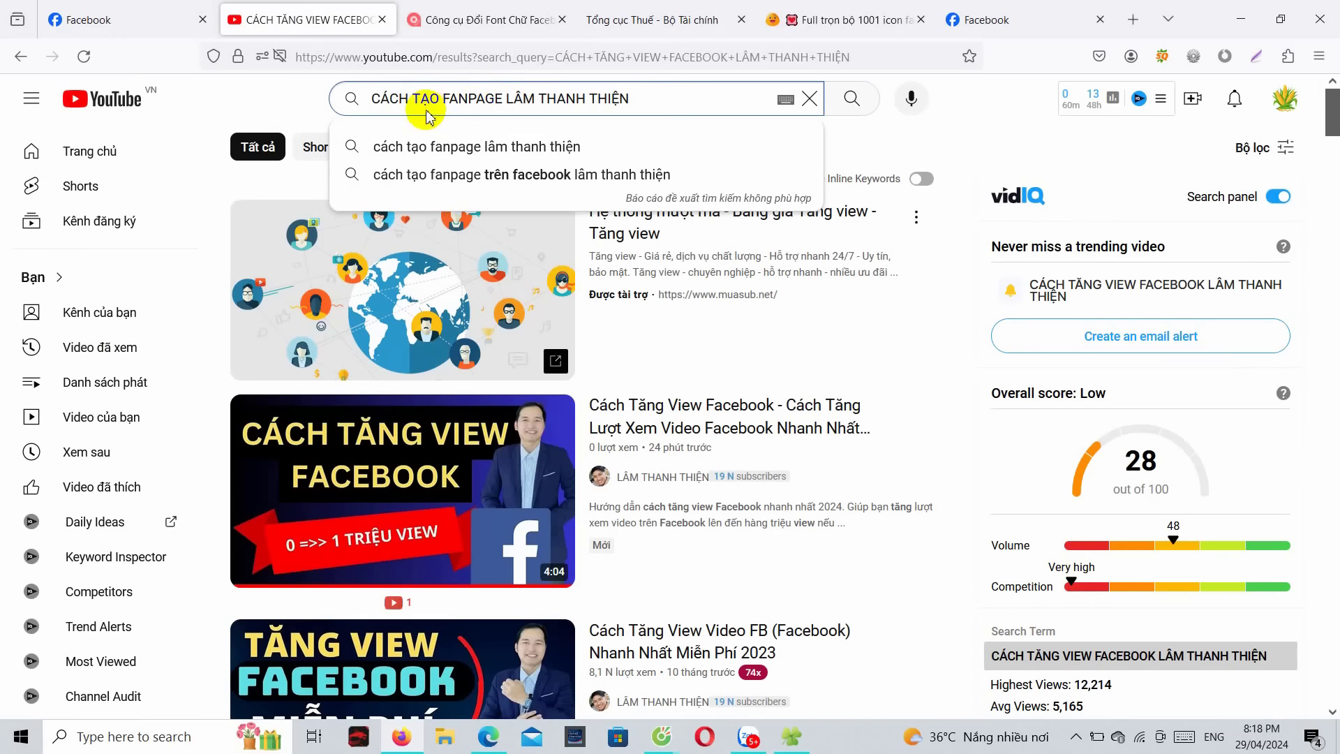
pyautogui.keyDown('shift'); pyautogui.click(628, 102); pyautogui.keyUp('shift')
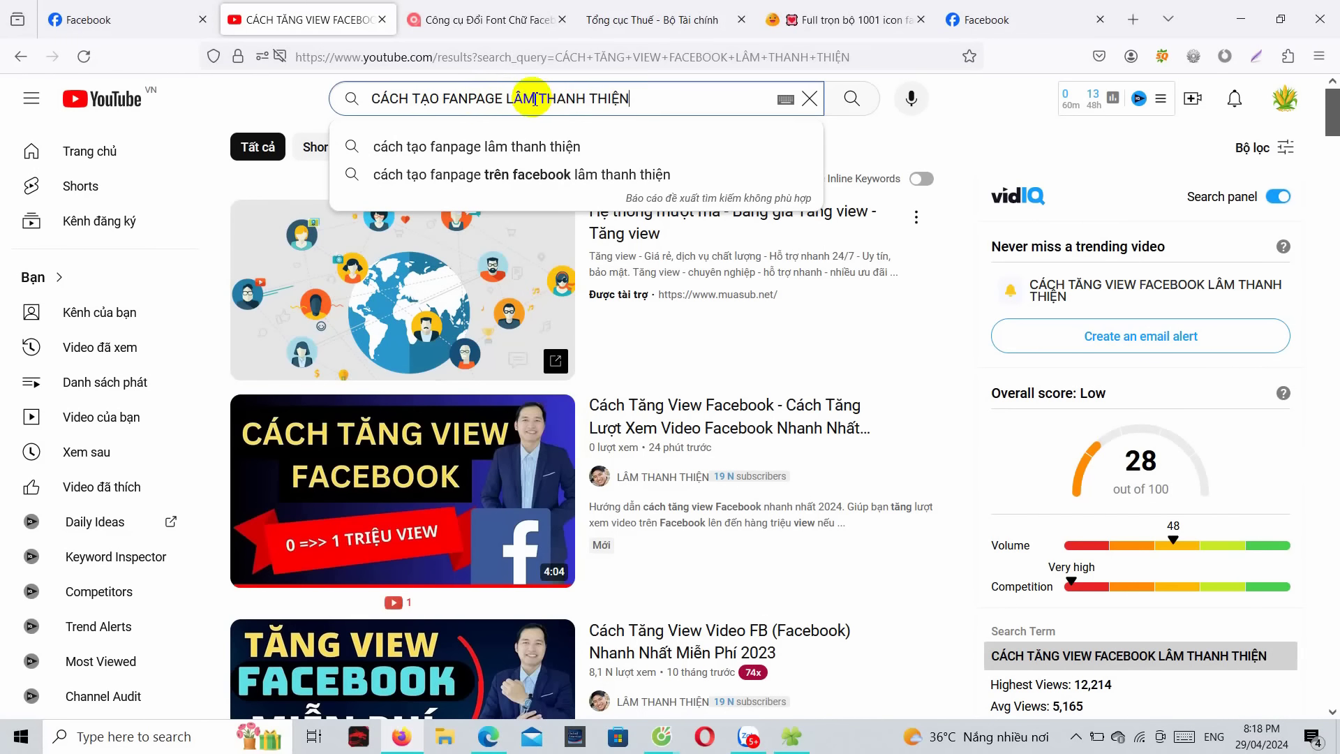
pyautogui.press('Return')
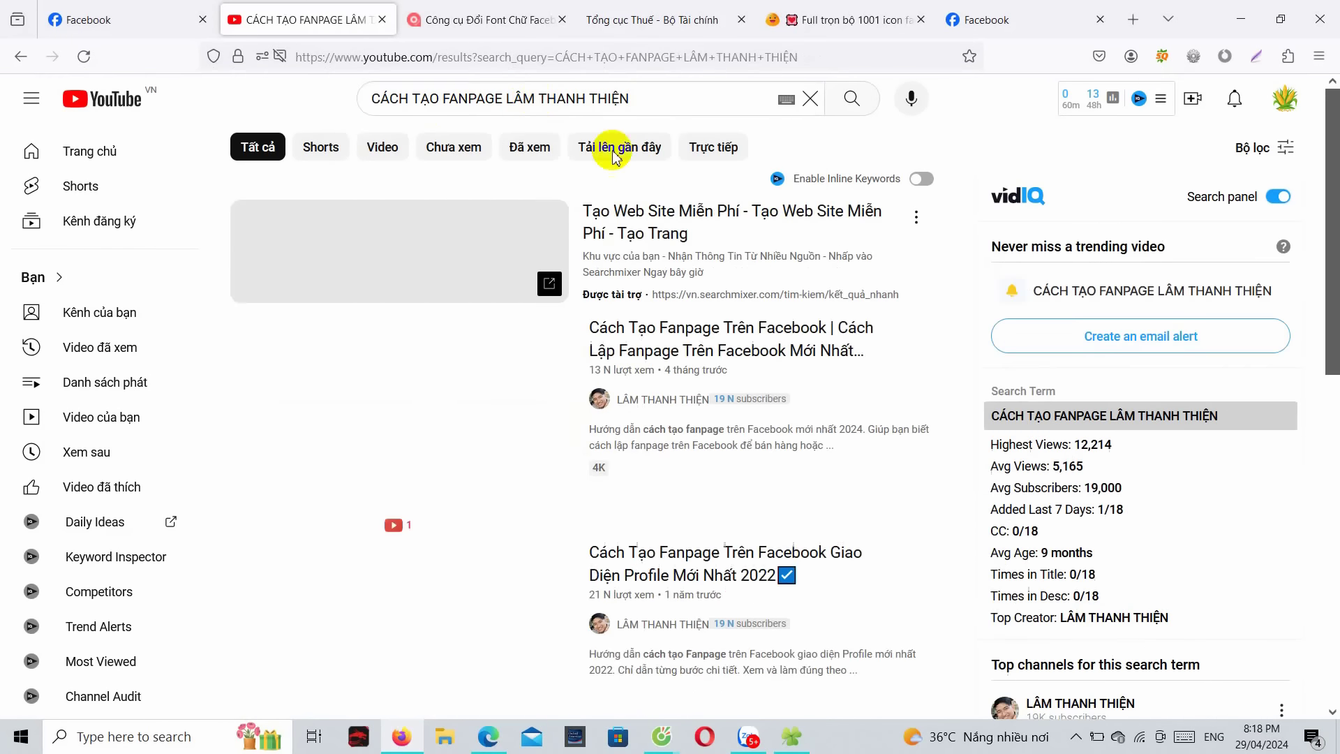
pyautogui.moveTo(595, 482)
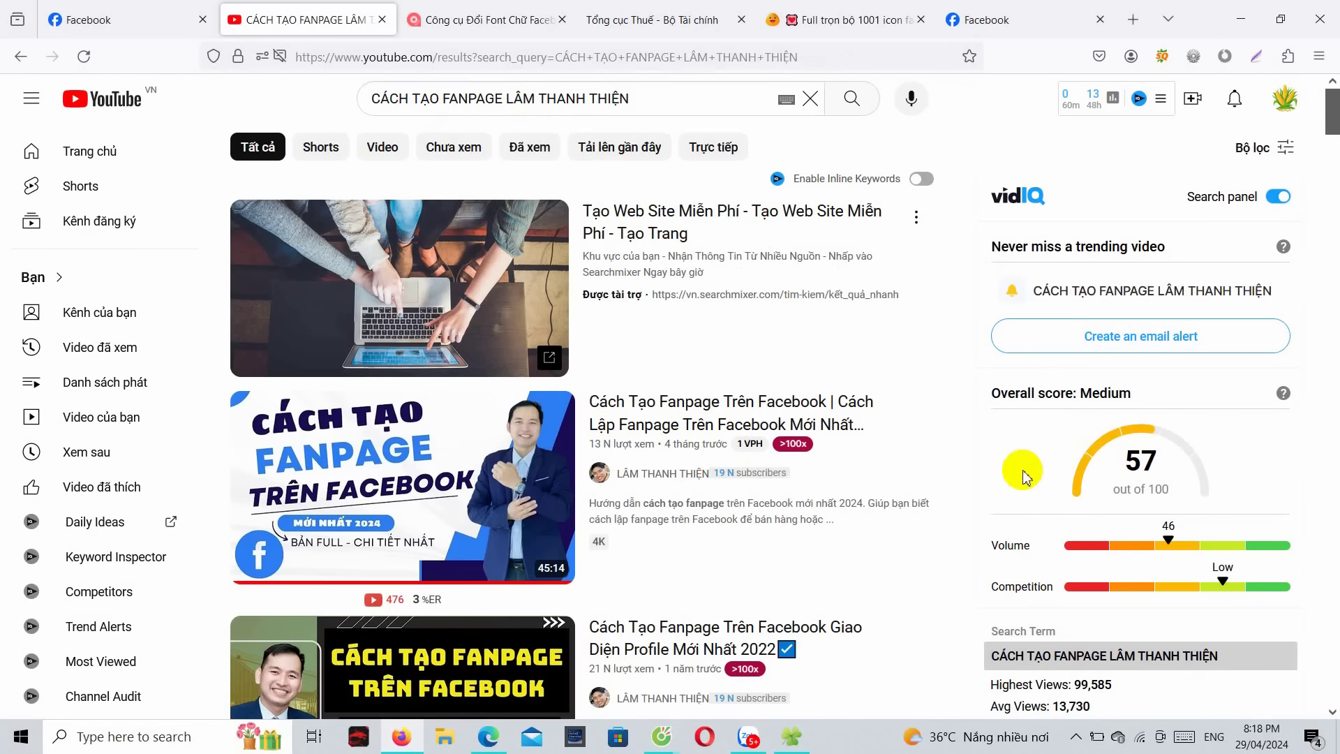
# Step: Return to the Vua Web Digi Facebook page and examine the SEO training post's text and attached video
pyautogui.click(77, 19)
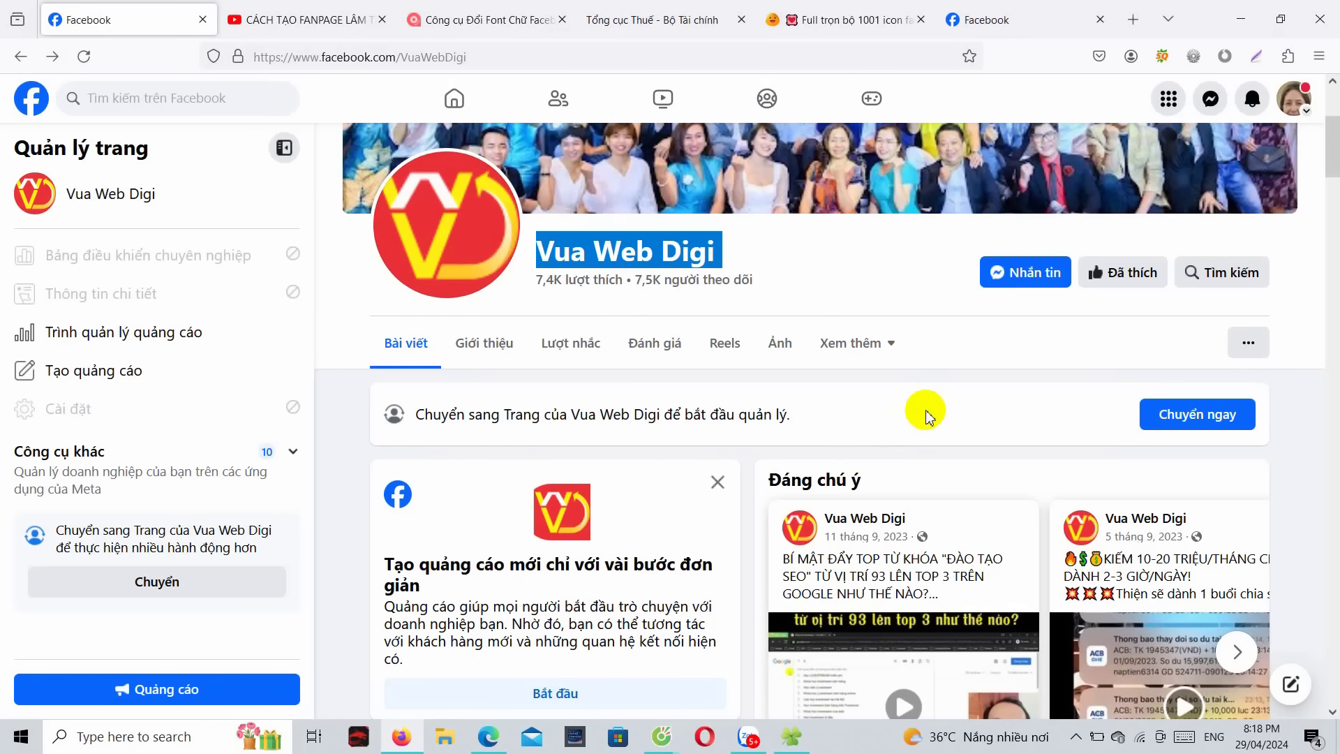
pyautogui.scroll(-10, 1056, 443)
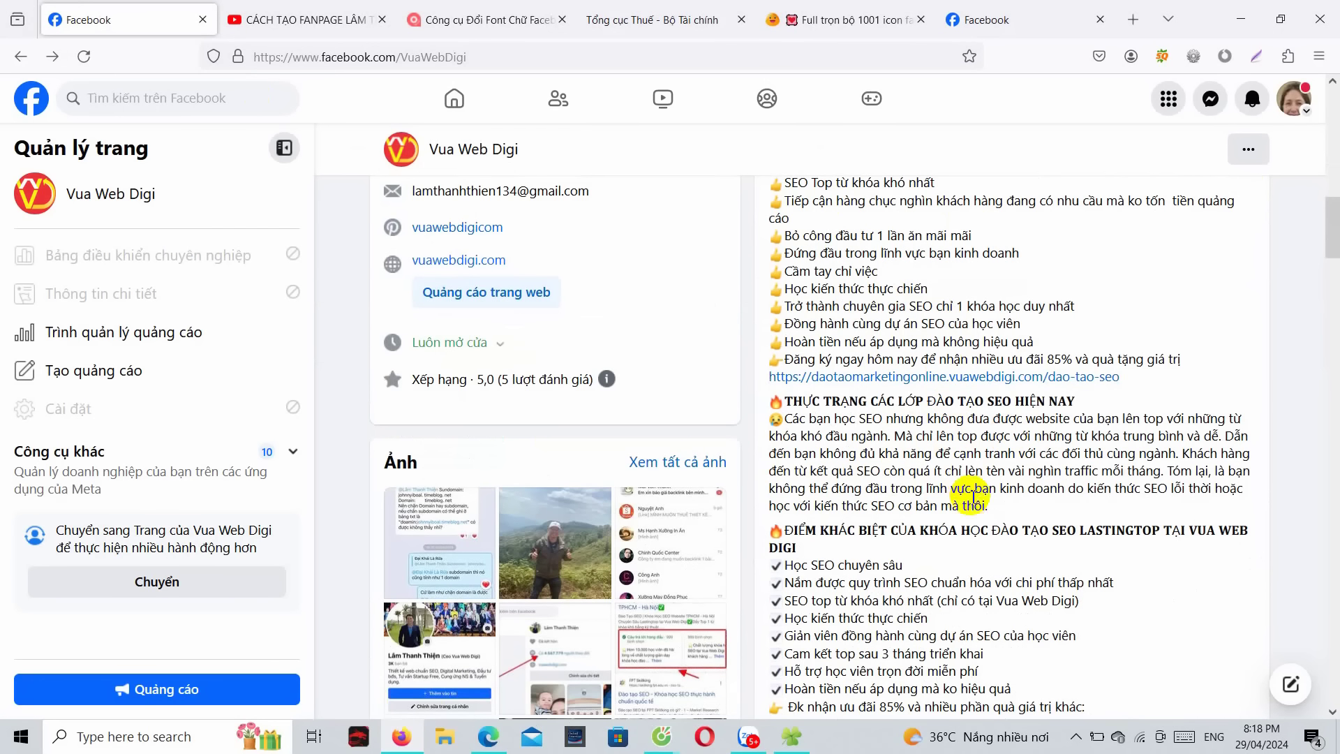
pyautogui.scroll(5, 916, 317)
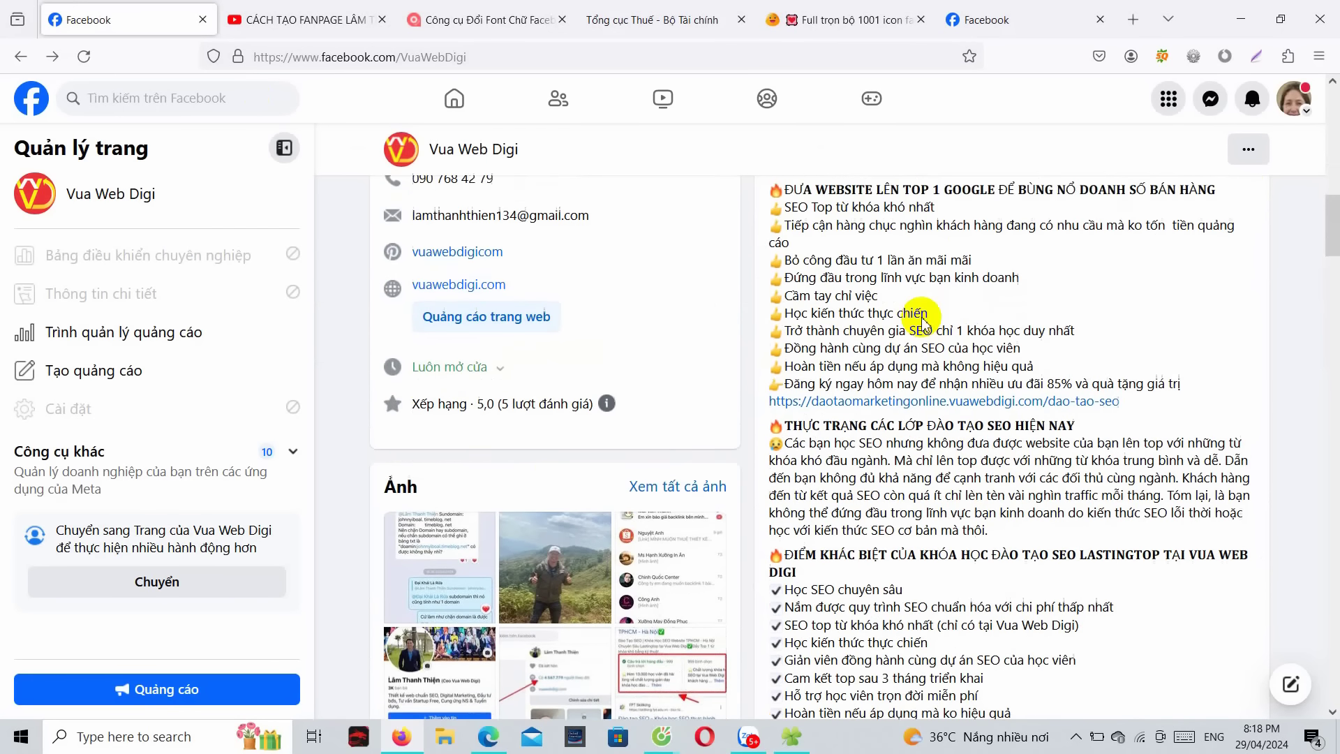
pyautogui.scroll(-5, 878, 558)
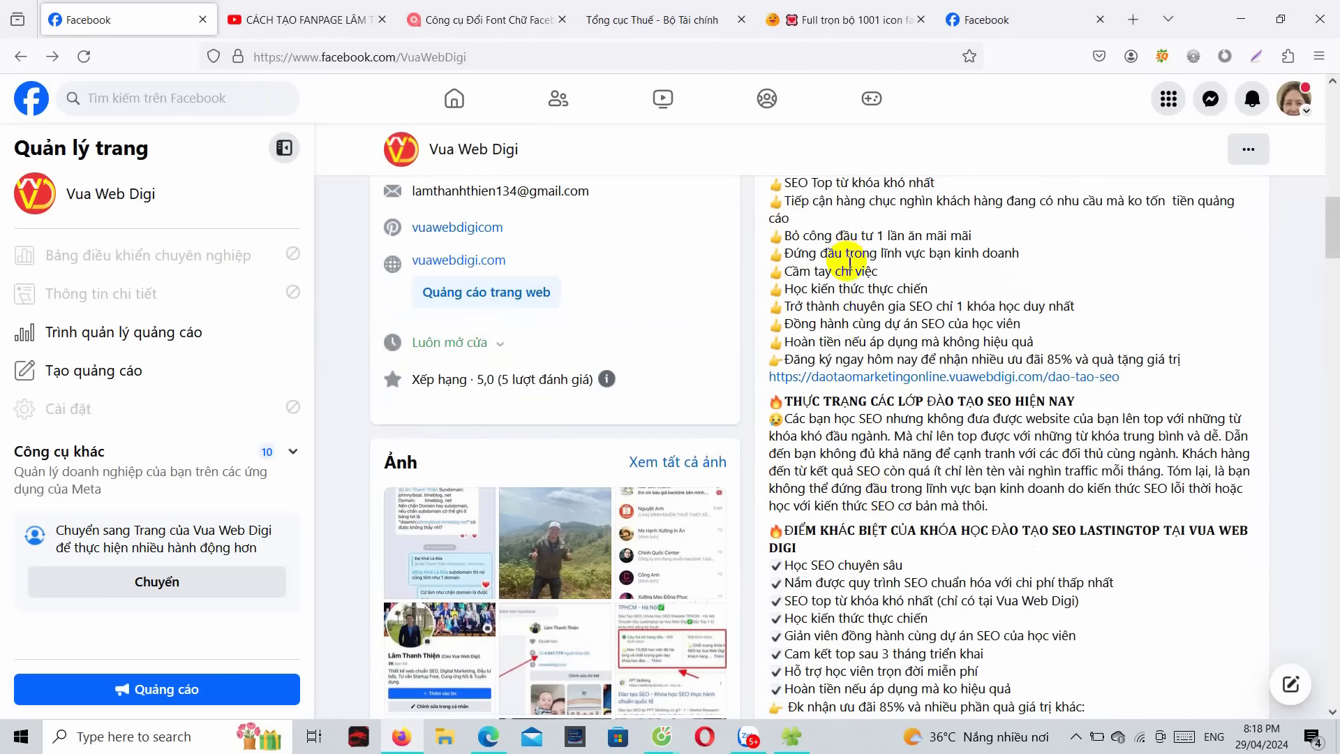
pyautogui.scroll(-5, 920, 412)
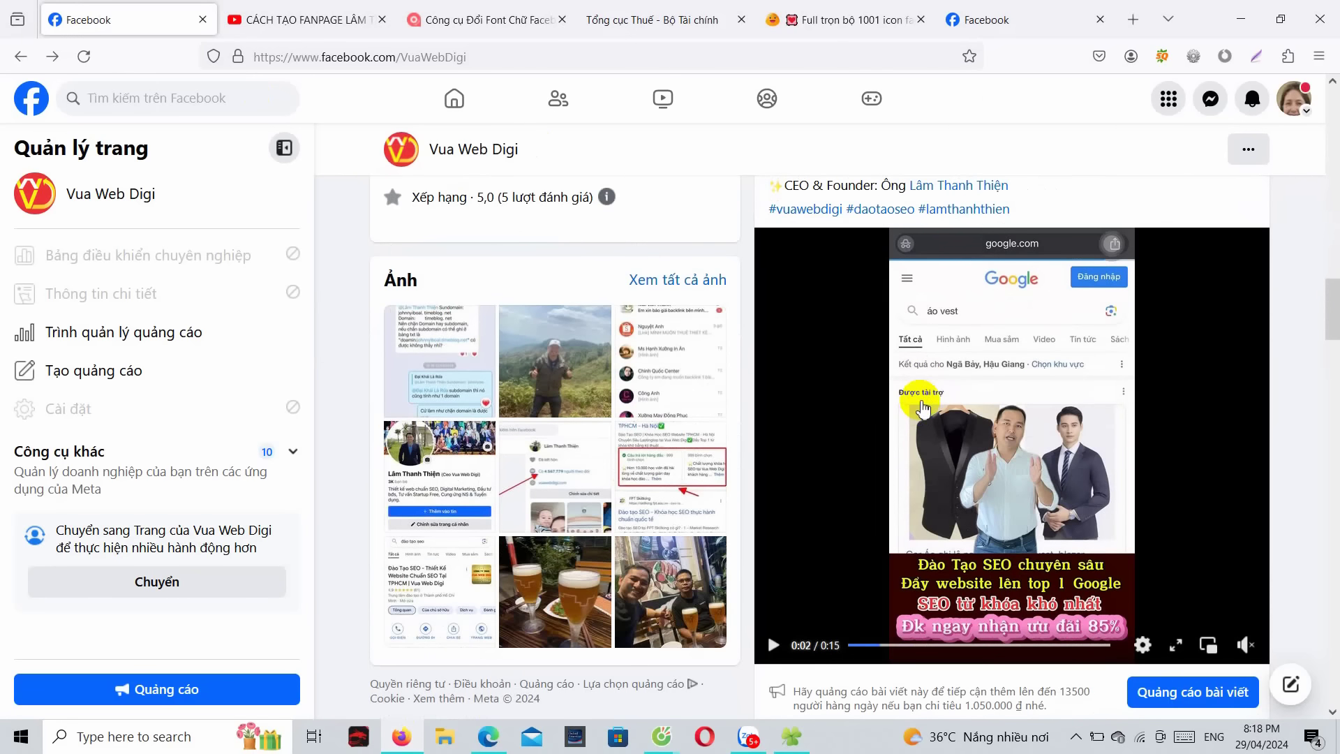
pyautogui.scroll(5, 924, 407)
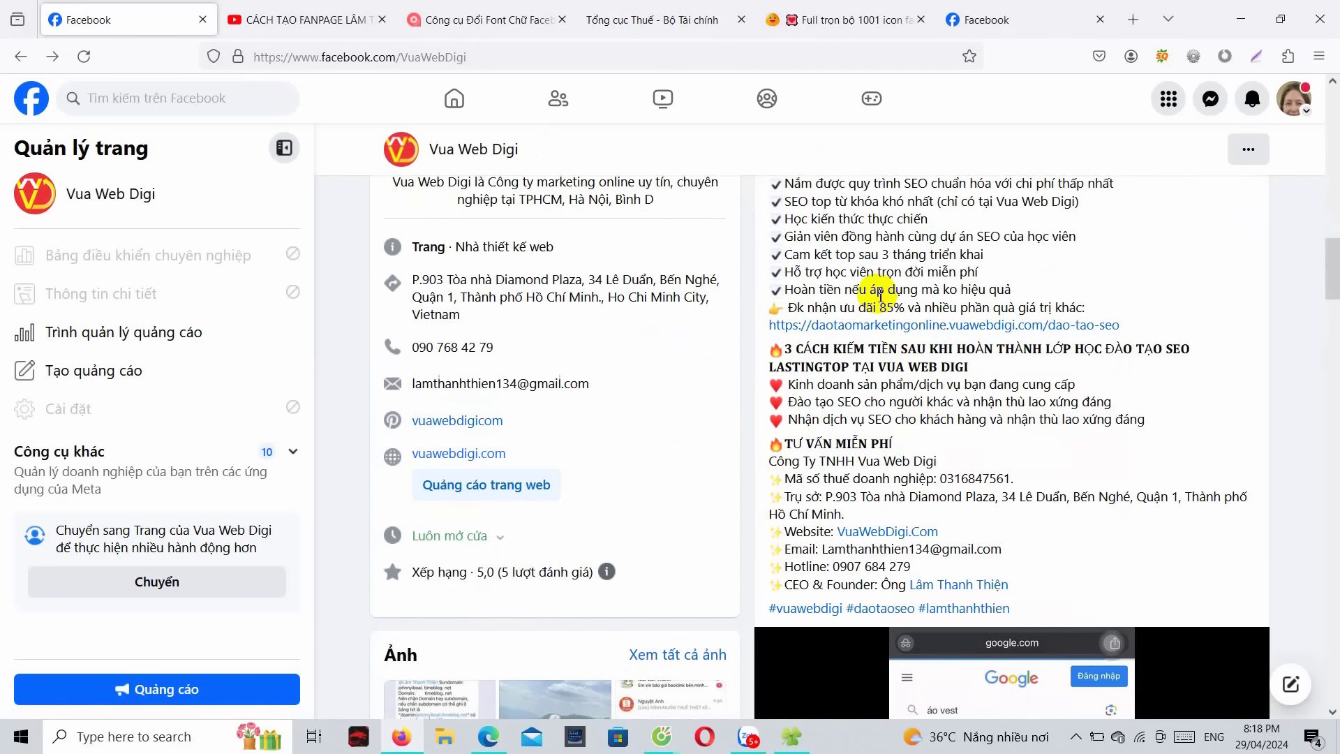
# Step: Switch to YouTube, search for "CÁCH TẠO TKQC FACEBOOK" with the channel owner's name, and look through the video results
pyautogui.click(279, 15)
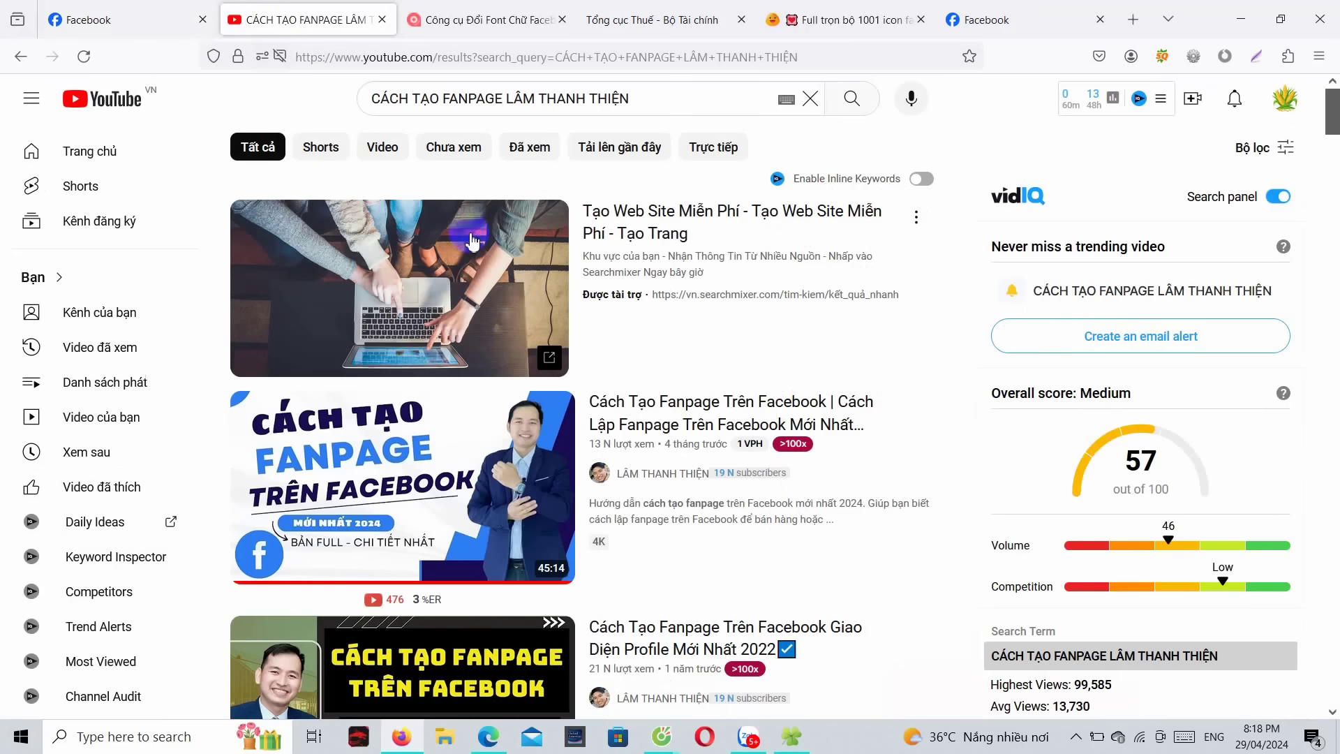
pyautogui.moveTo(446, 99); pyautogui.dragTo(489, 103)
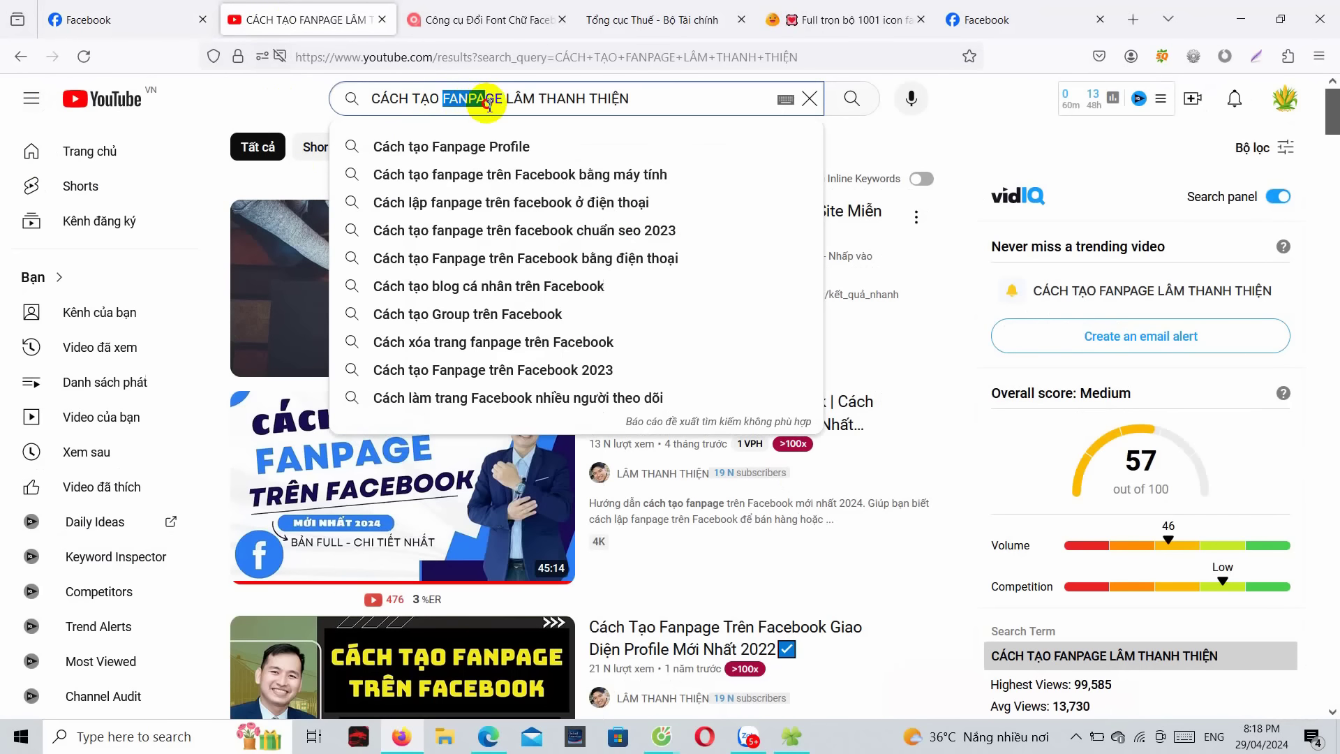
pyautogui.write('TKQC FACEB')
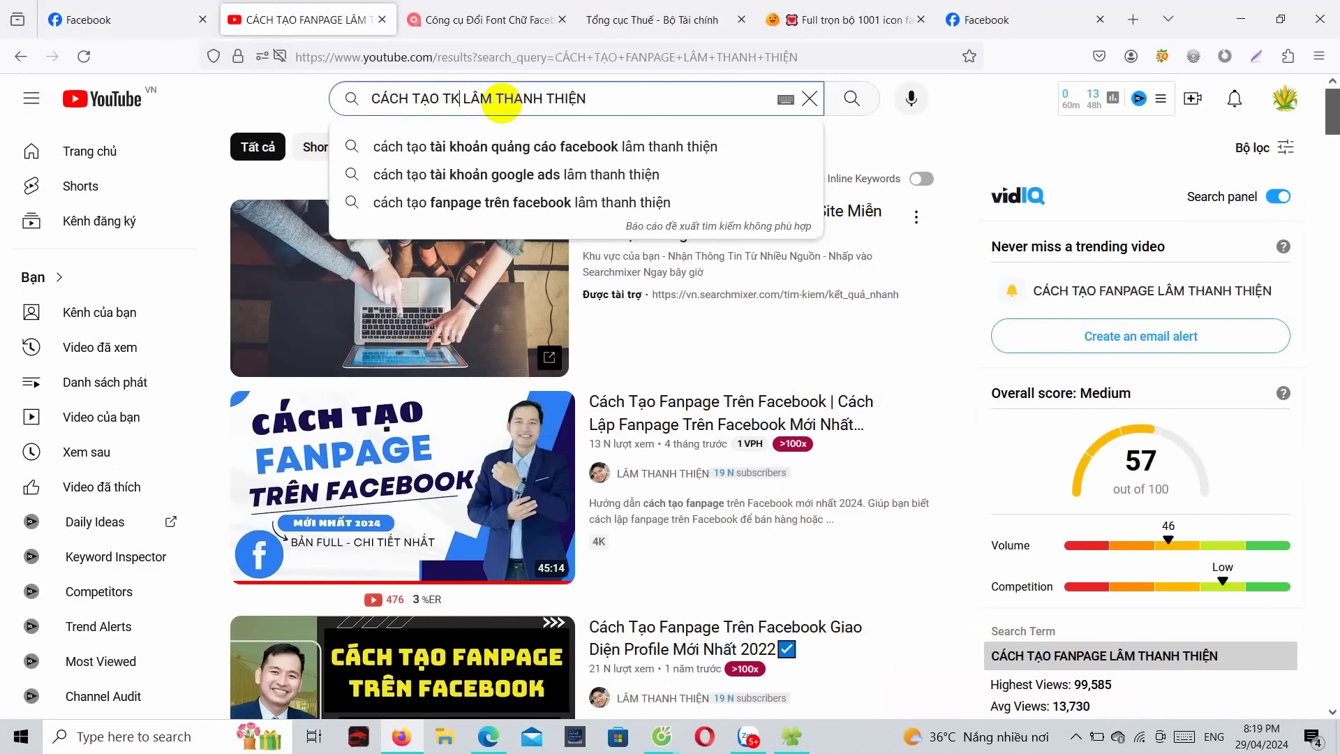
pyautogui.write('OOK')
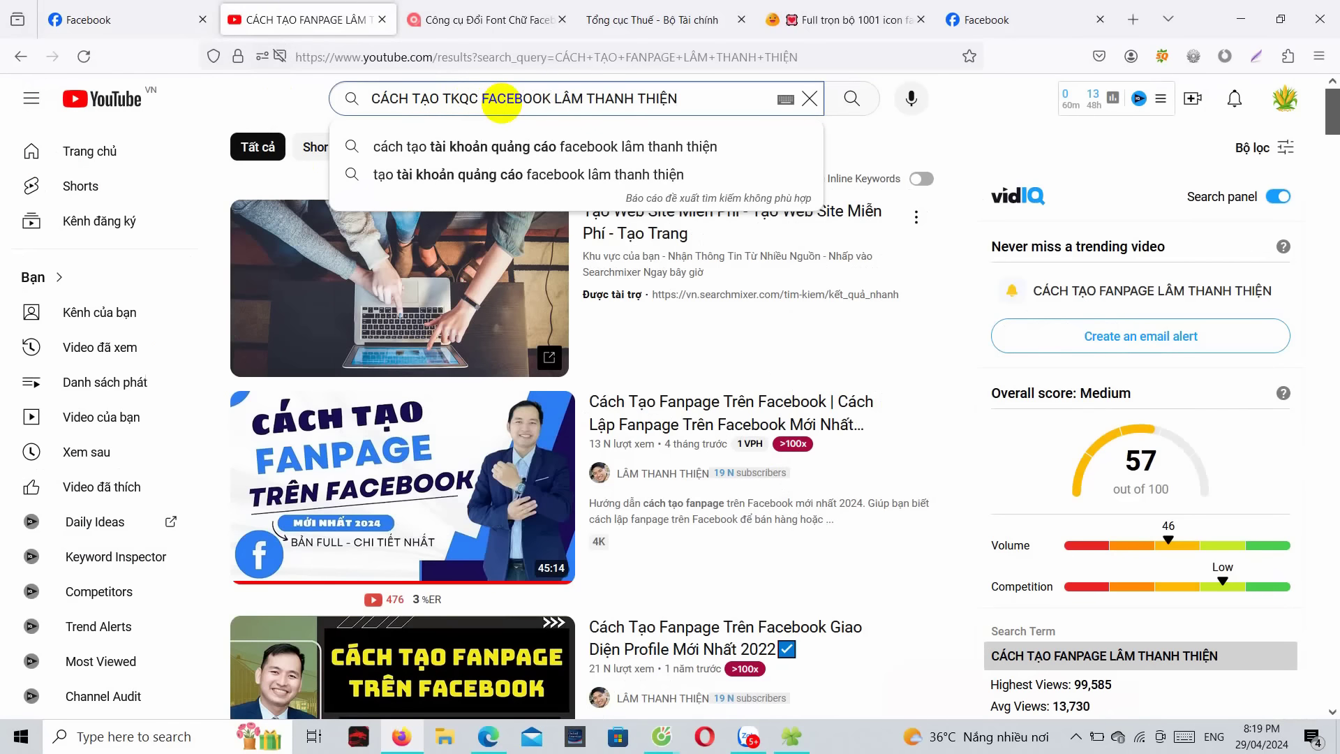
pyautogui.press('Return')
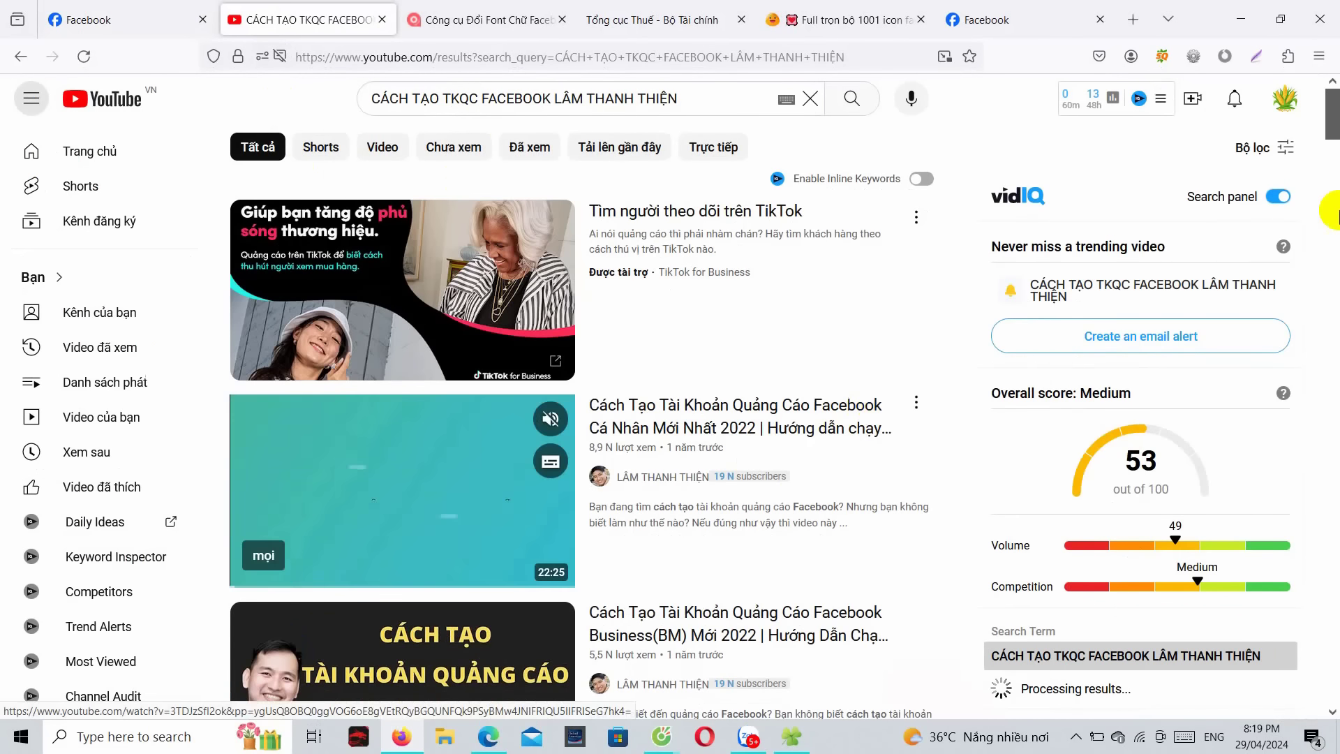
pyautogui.moveTo(1334, 106); pyautogui.dragTo(1335, 126)
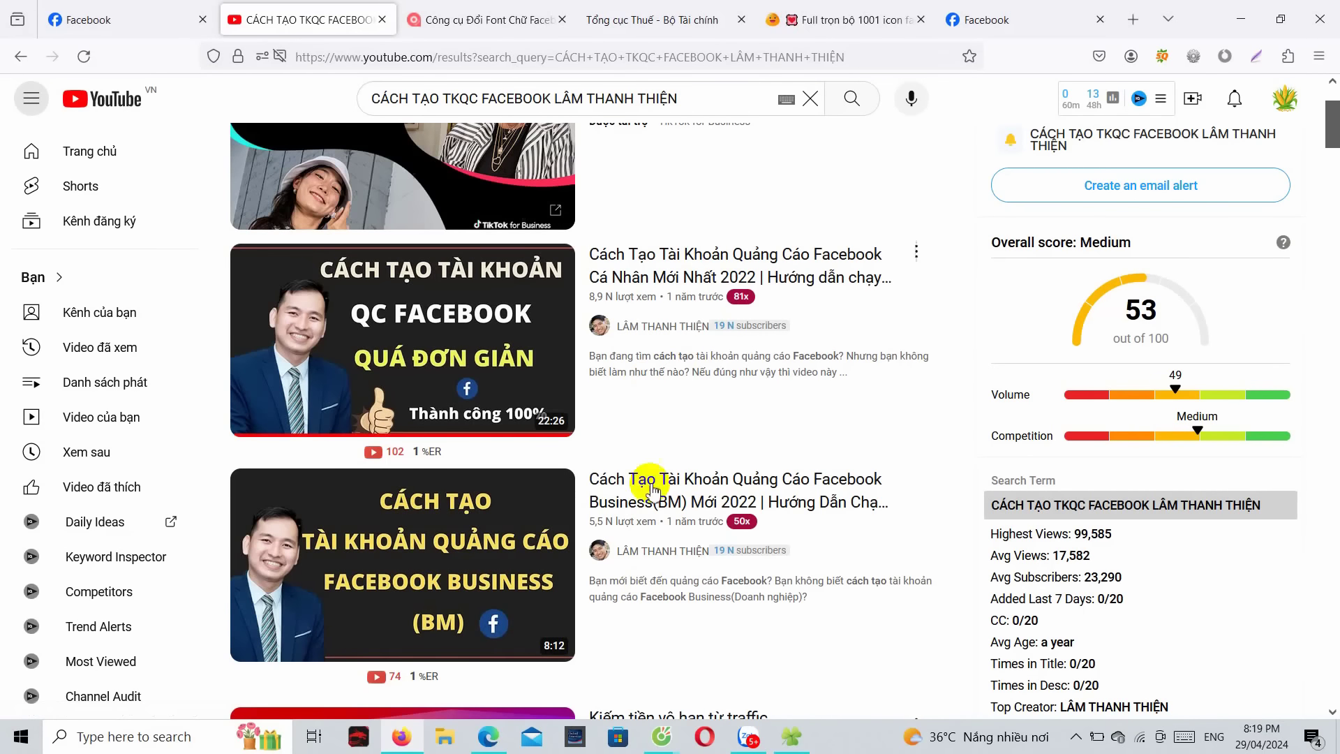
# Step: Switch to the Facebook home feed and try to open the address facebook.com/PE
pyautogui.click(138, 14)
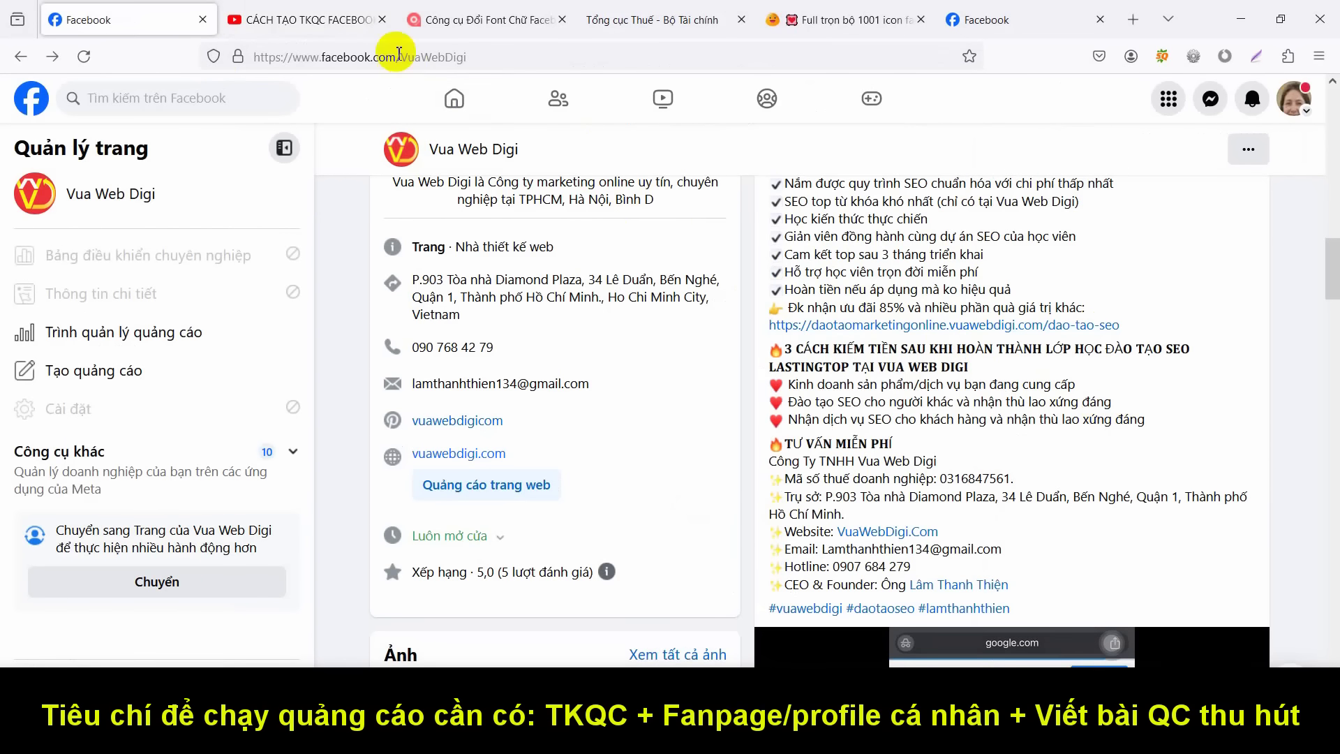
pyautogui.click(991, 20)
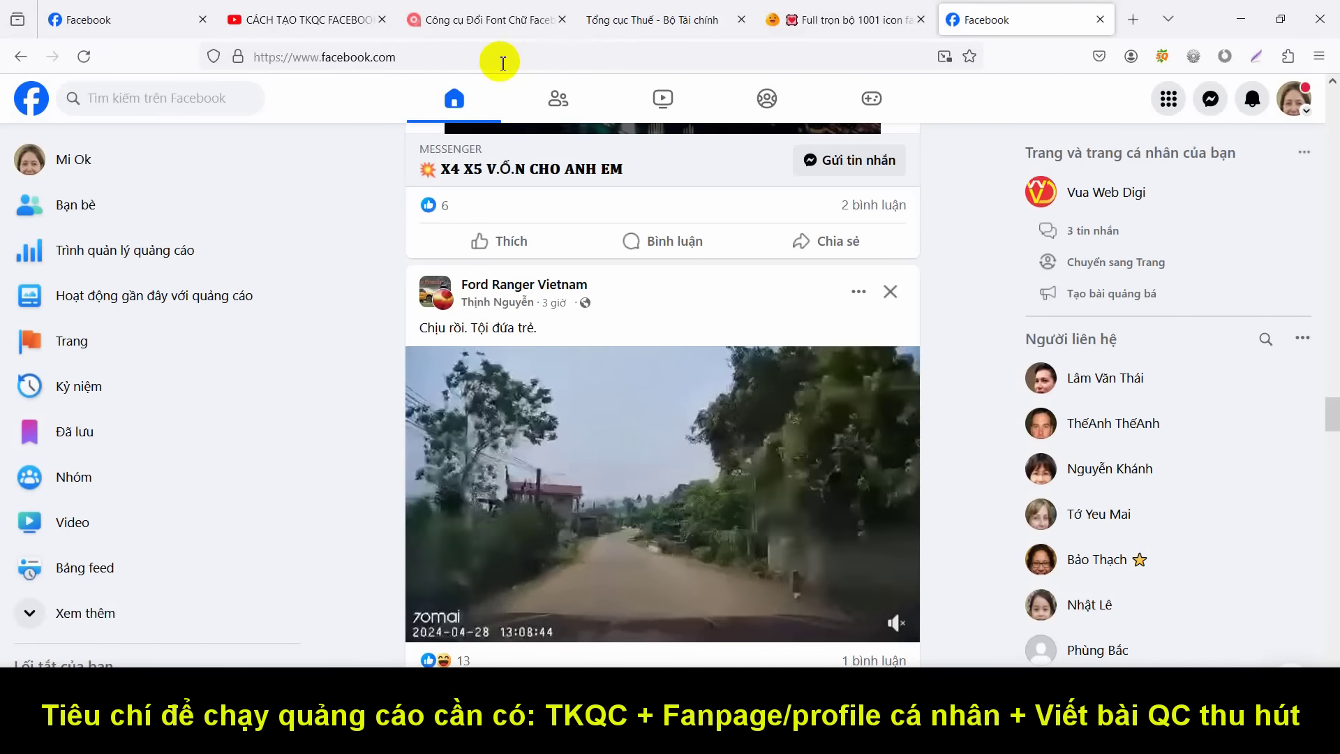
pyautogui.click(559, 63)
pyautogui.click(558, 63)
pyautogui.write('/')
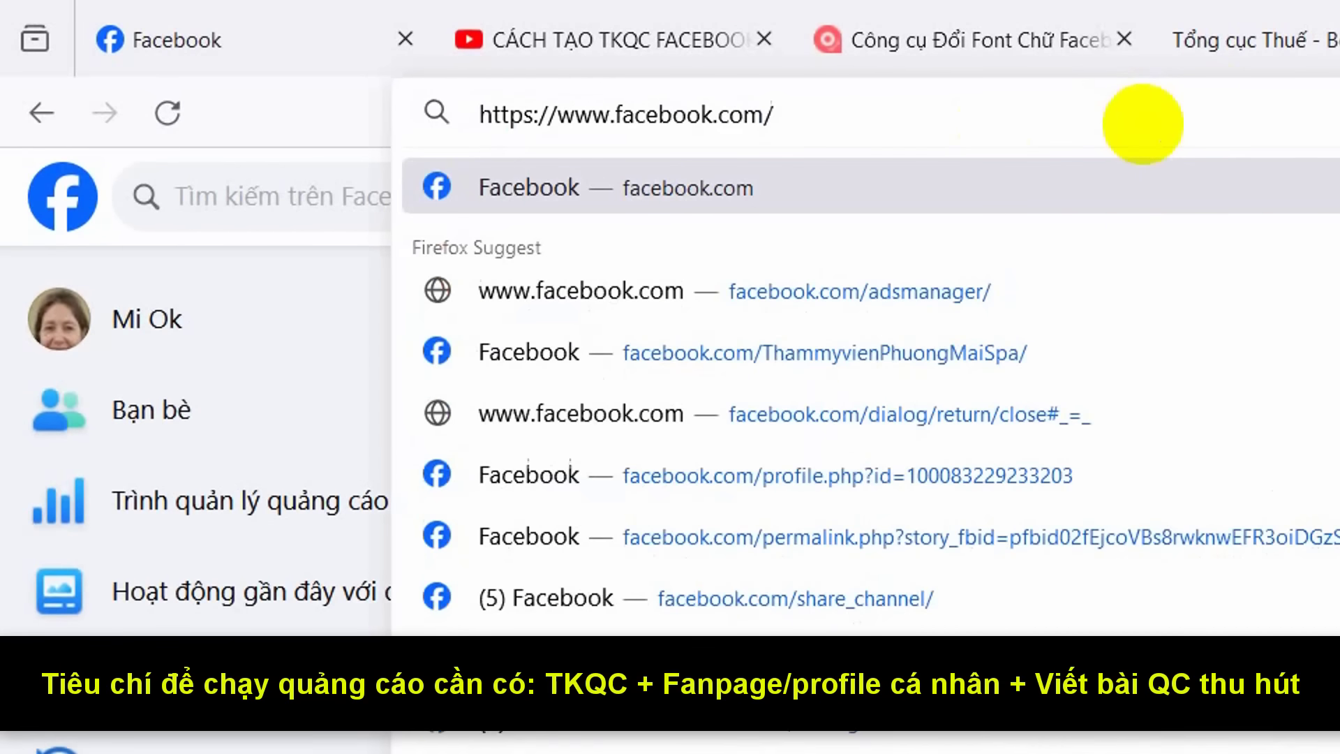
pyautogui.write('PE')
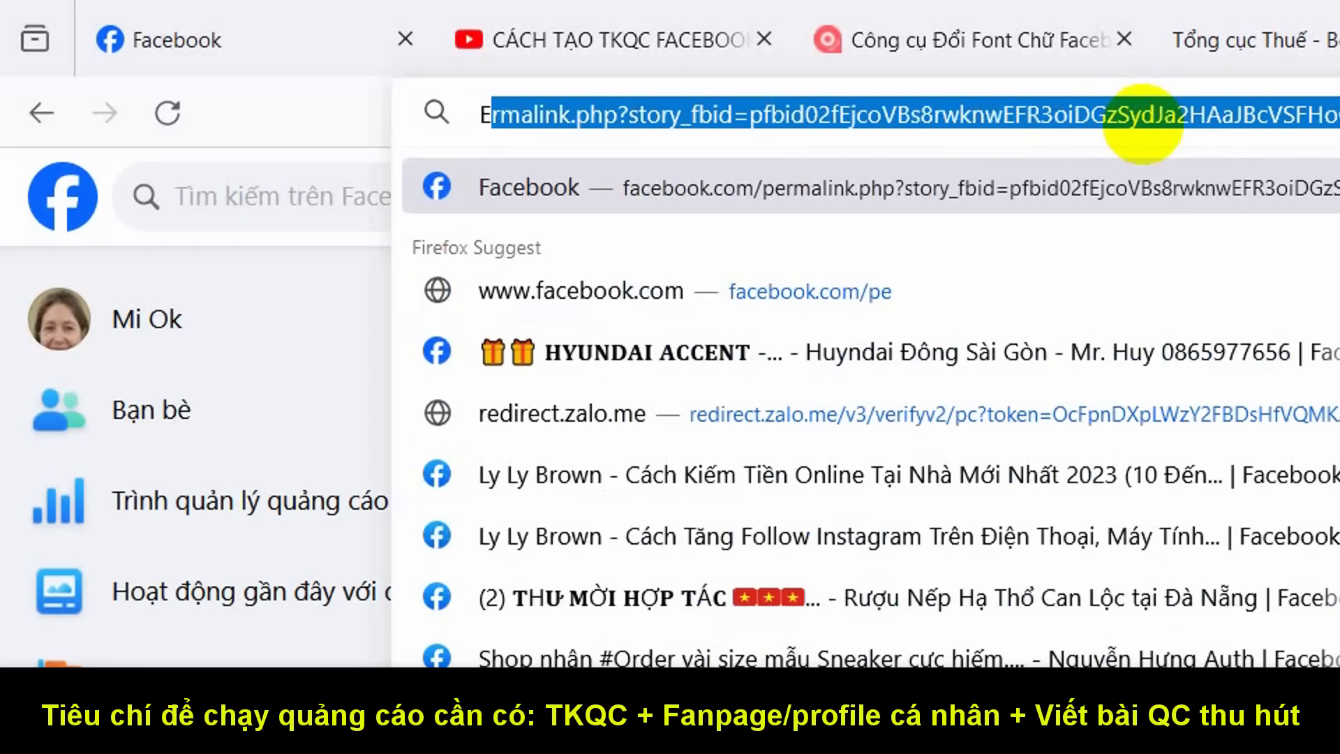
pyautogui.press('BackSpace')
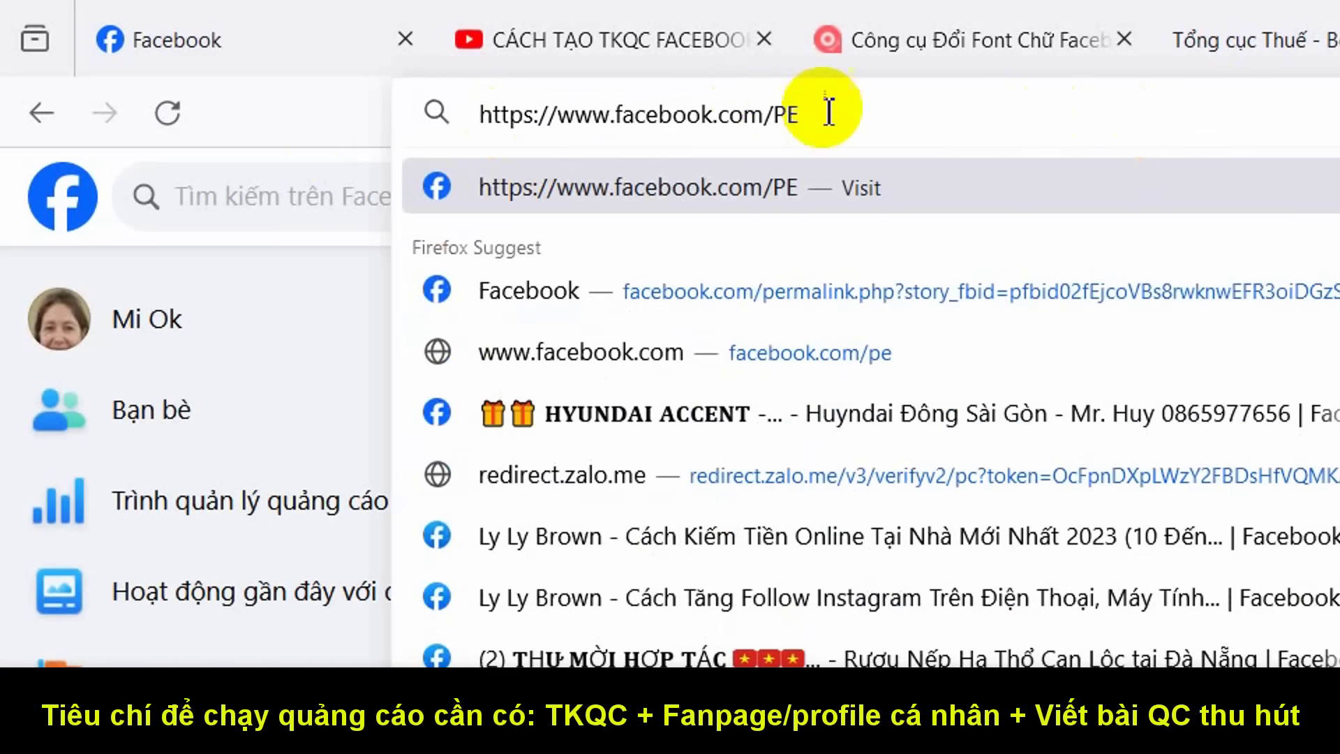
pyautogui.moveTo(829, 111); pyautogui.dragTo(443, 112)
pyautogui.click(909, 112)
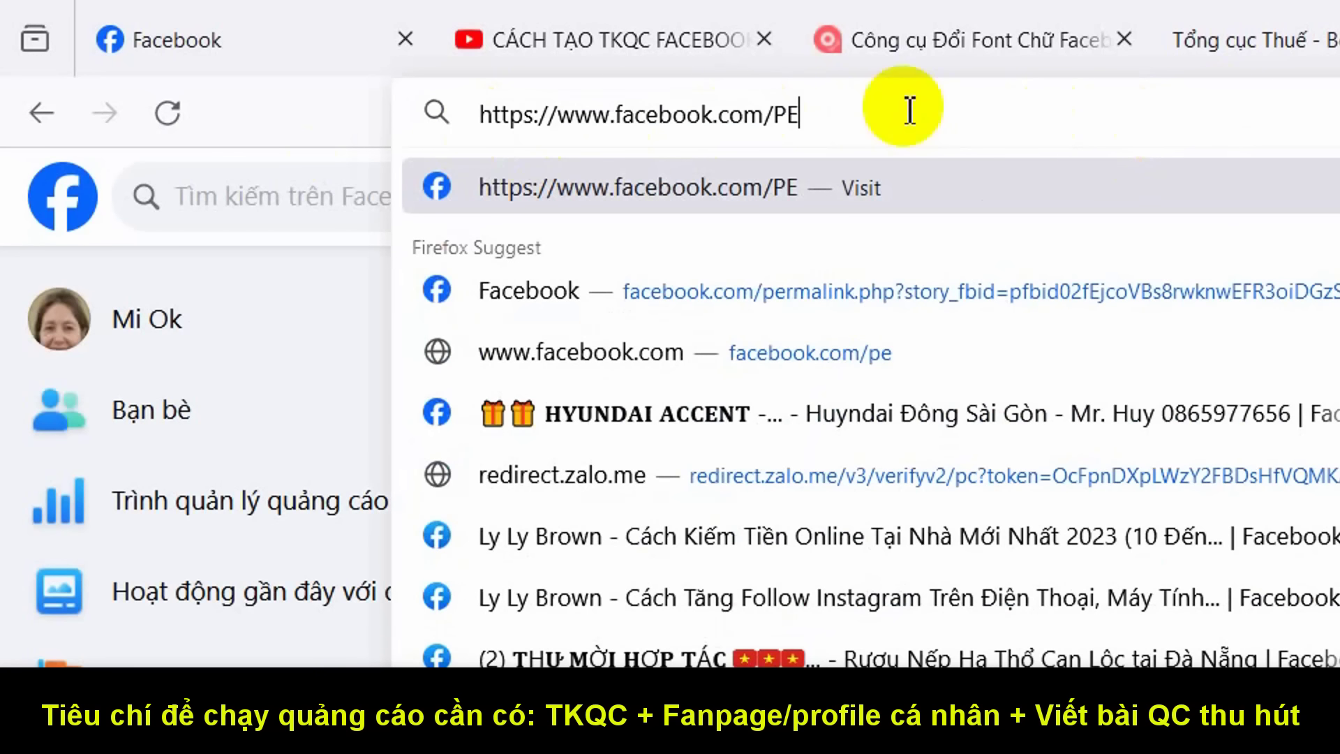
pyautogui.press('Return')
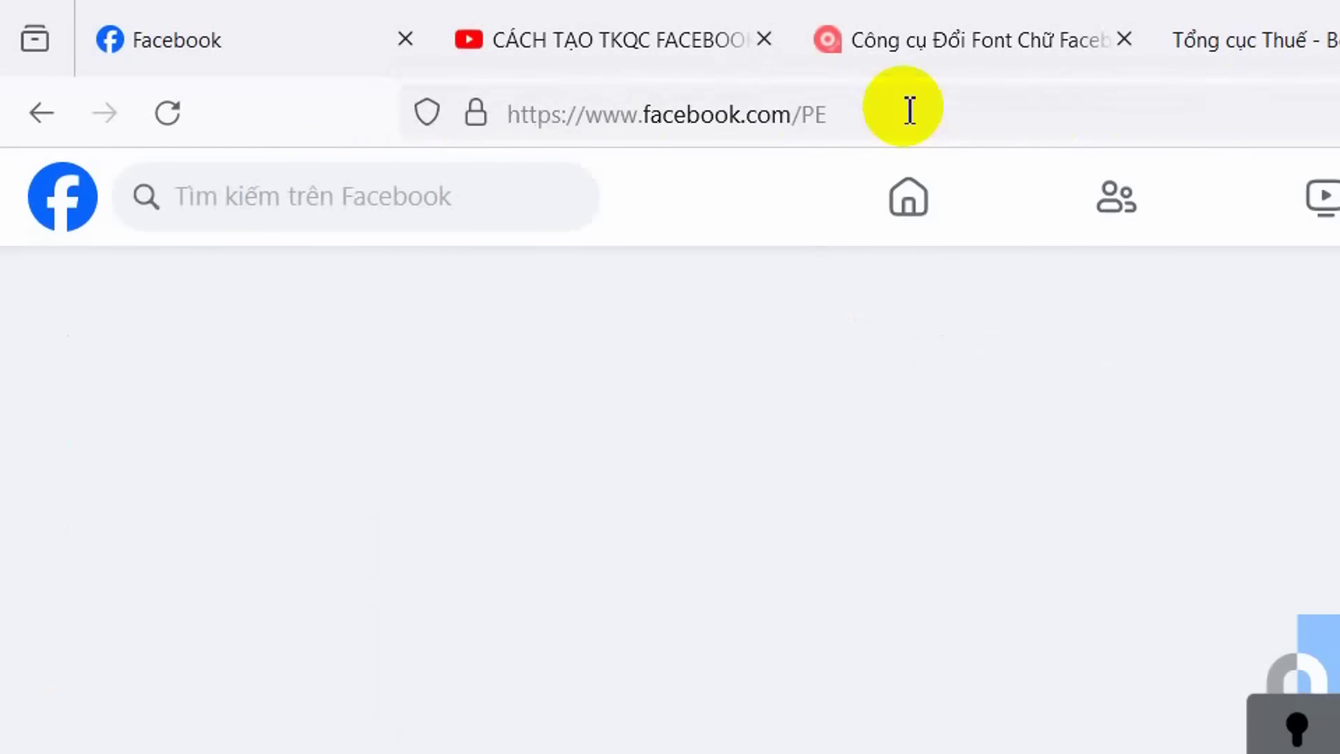
# Step: Open Ads Manager through the address facebook.com/pe and start a new campaign to show the available campaign objectives
pyautogui.moveTo(838, 114); pyautogui.dragTo(800, 113)
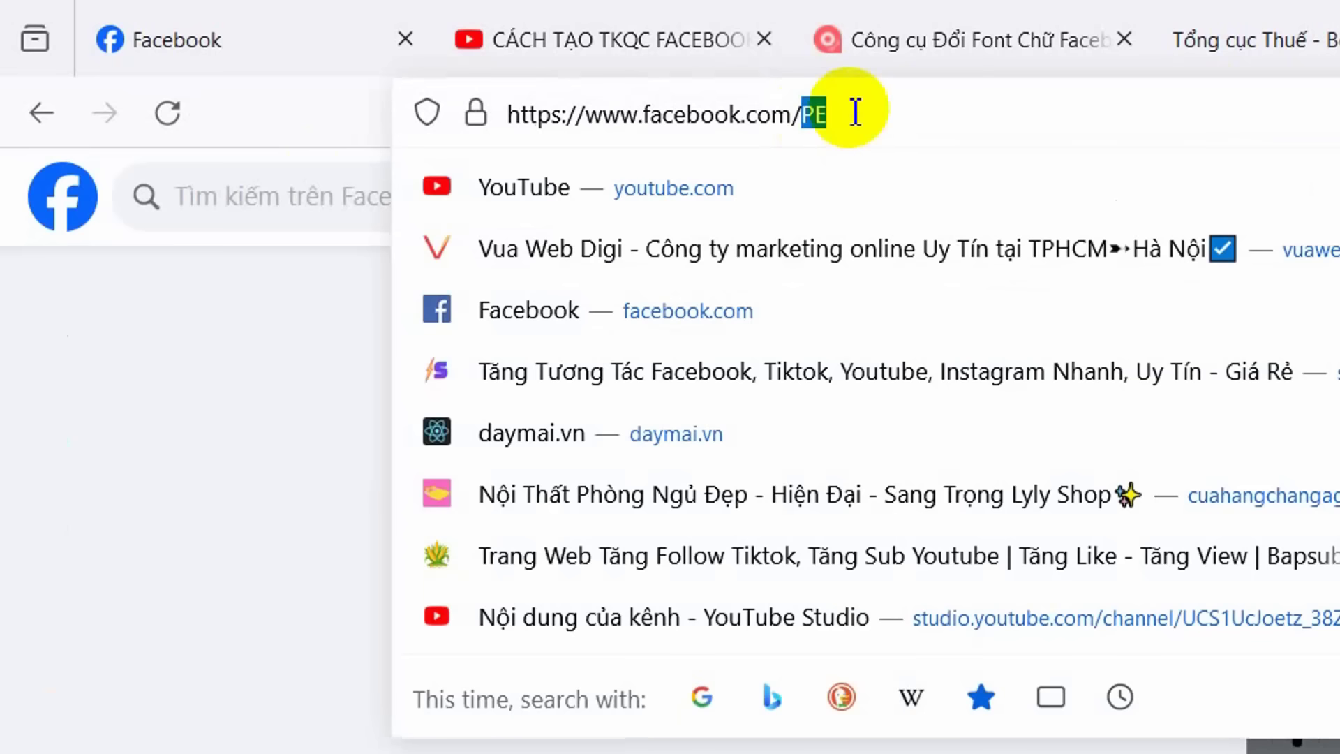
pyautogui.write('pe')
pyautogui.press('Return')
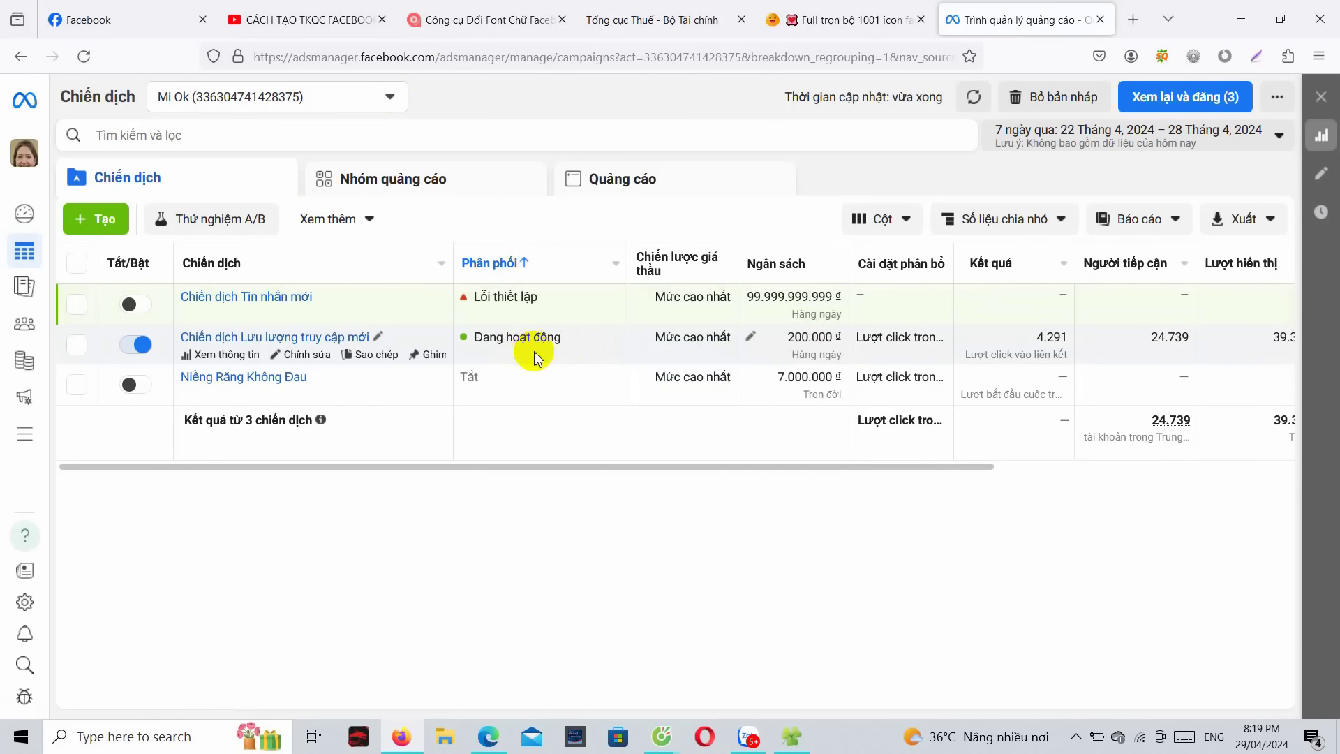
pyautogui.click(97, 221)
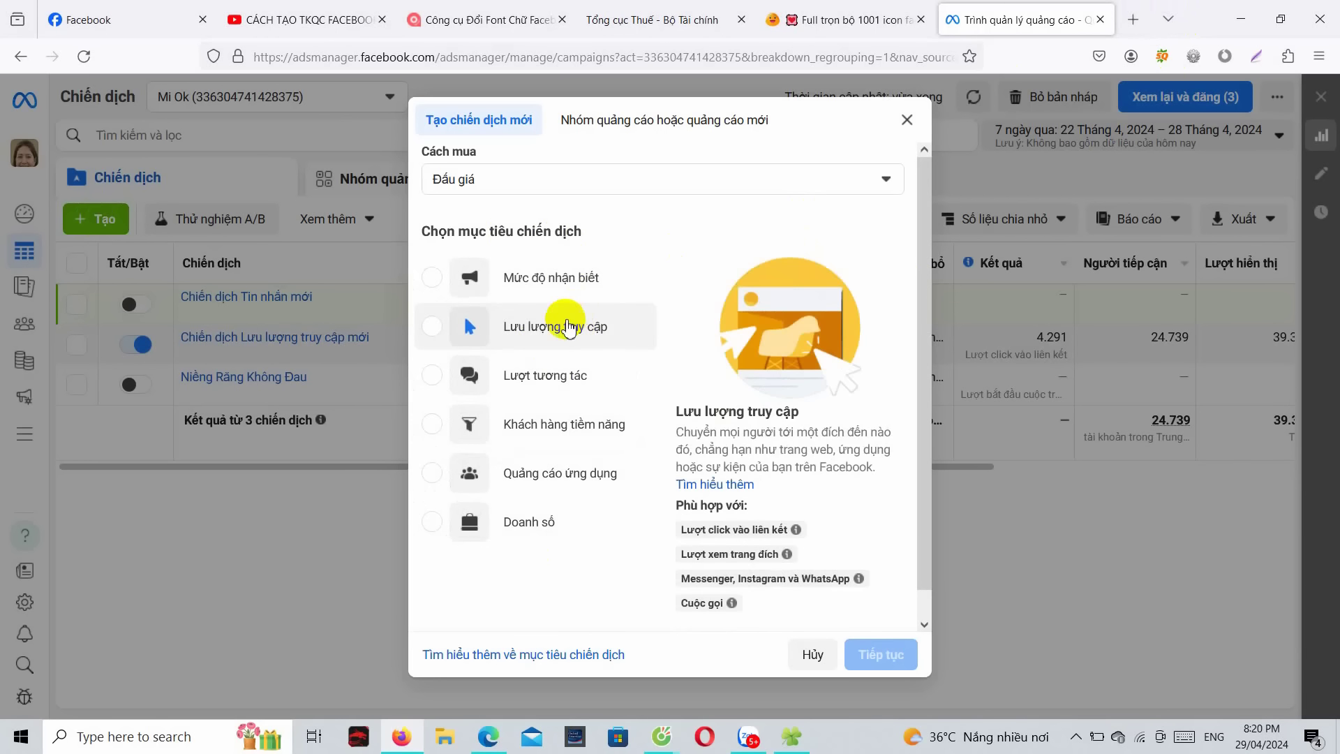
# Step: Return to the Vua Web Digi page, open the SEO training link in its post, and look through the landing page down to its registration form
pyautogui.click(117, 21)
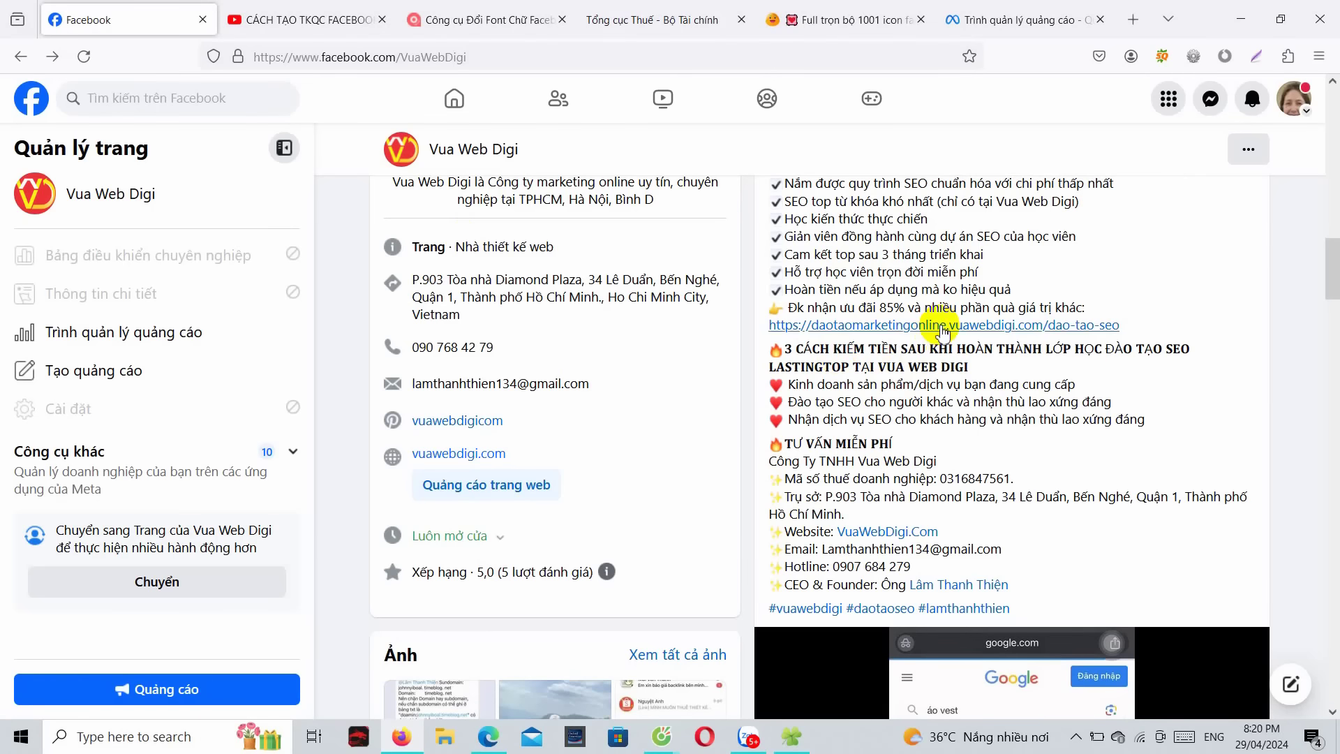
pyautogui.click(942, 326)
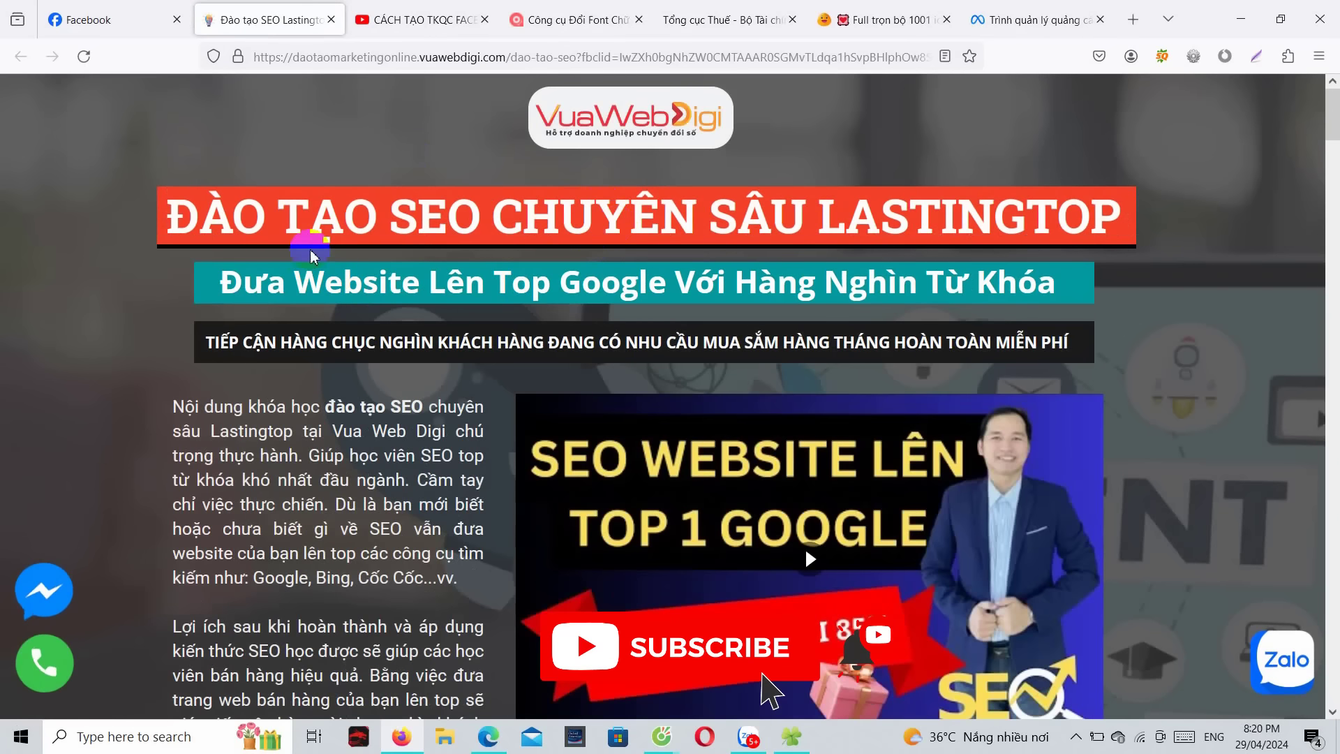
pyautogui.scroll(-5, 518, 349)
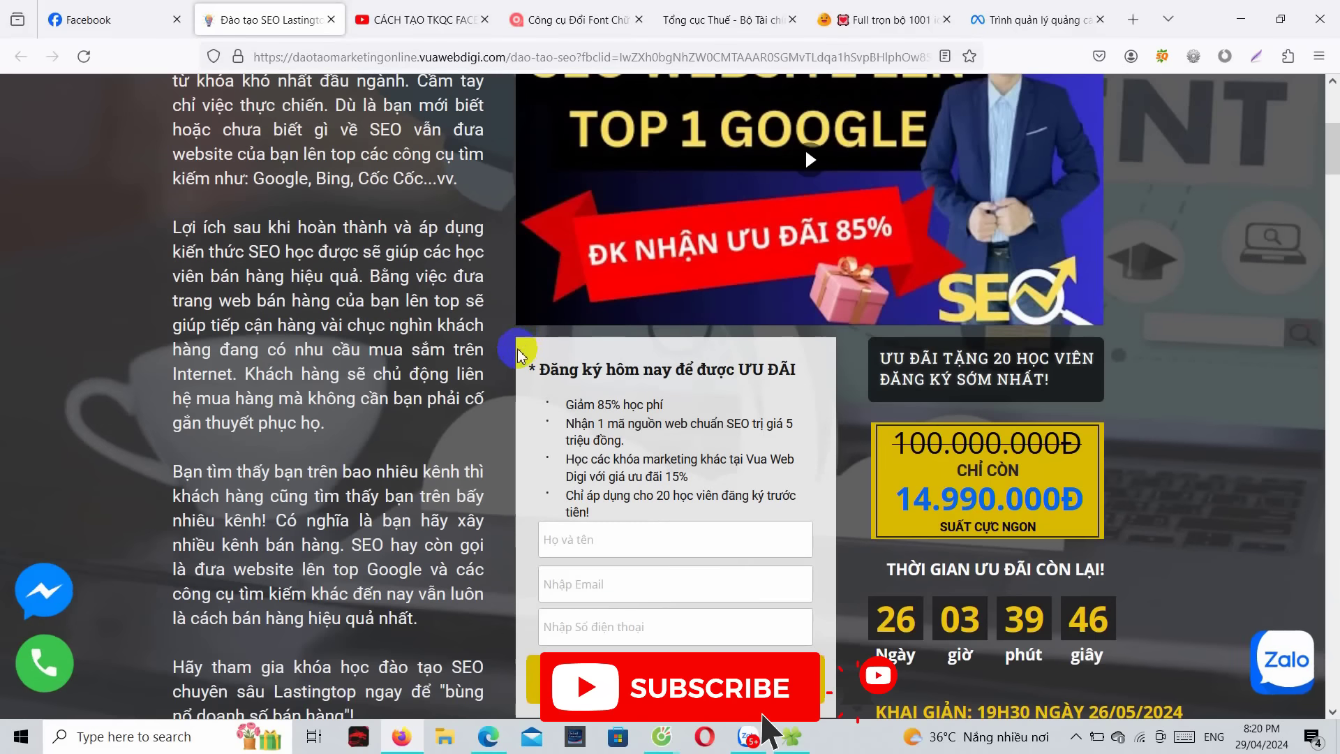
pyautogui.scroll(-20, 518, 351)
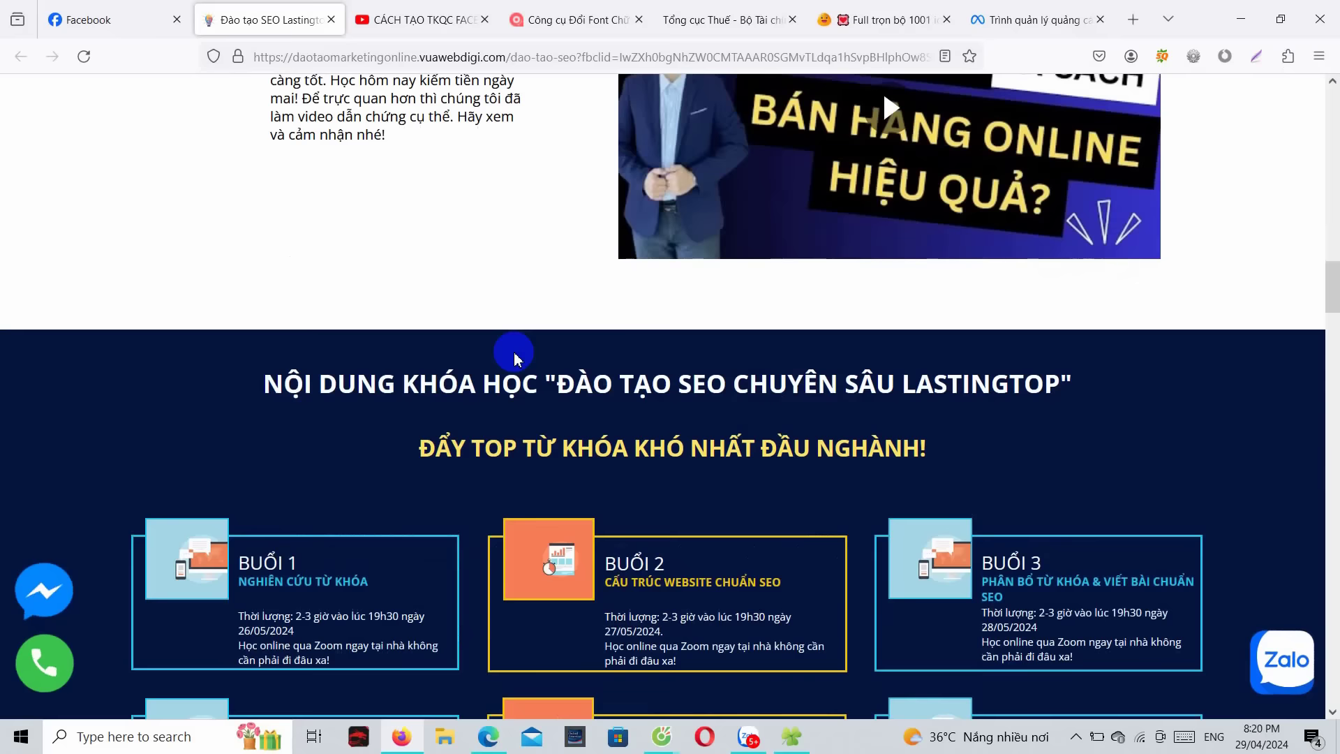
pyautogui.scroll(-15, 514, 355)
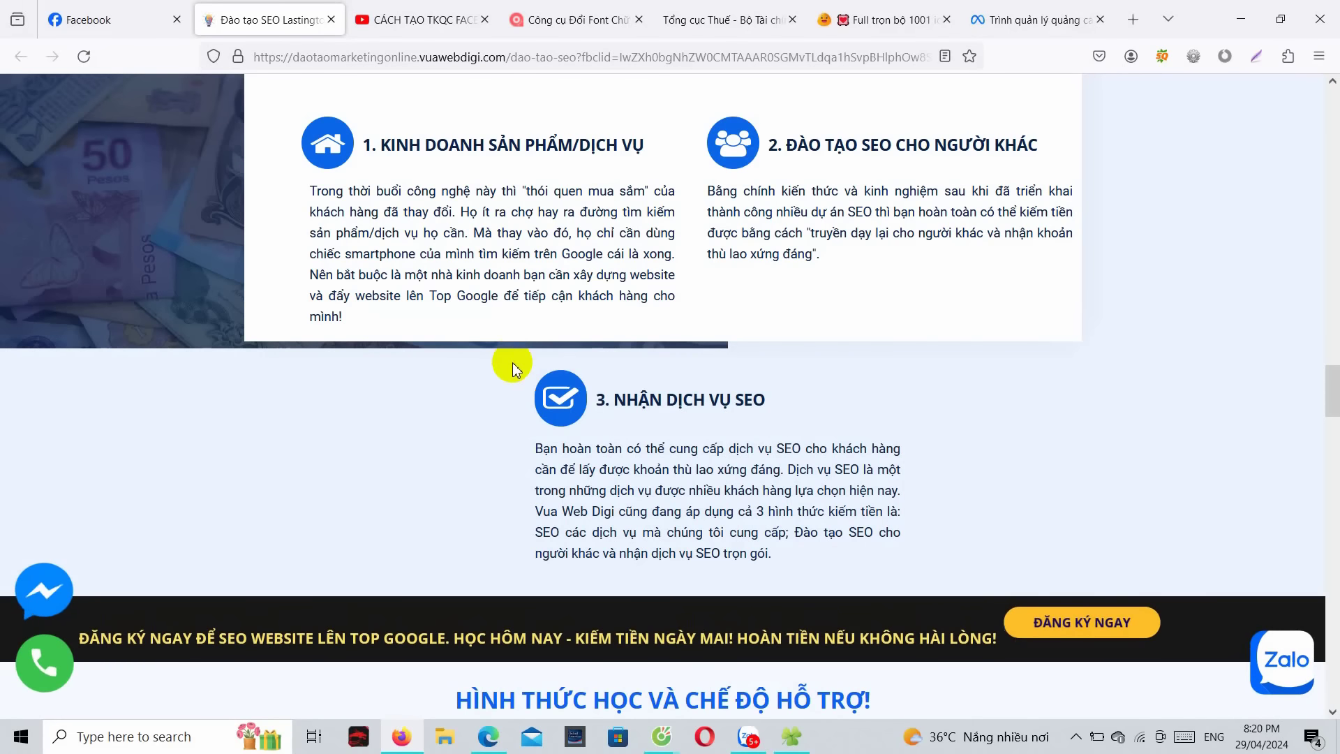
pyautogui.scroll(-20, 512, 368)
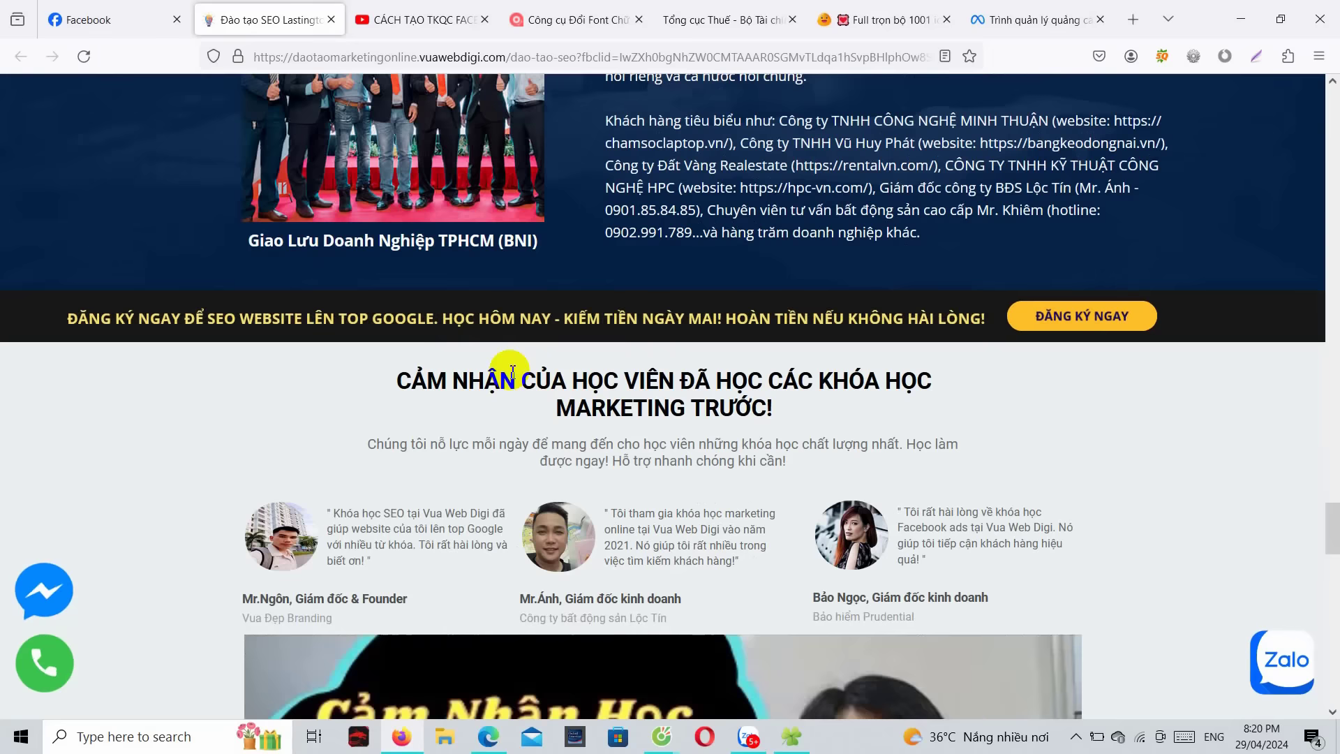
pyautogui.scroll(-10, 512, 370)
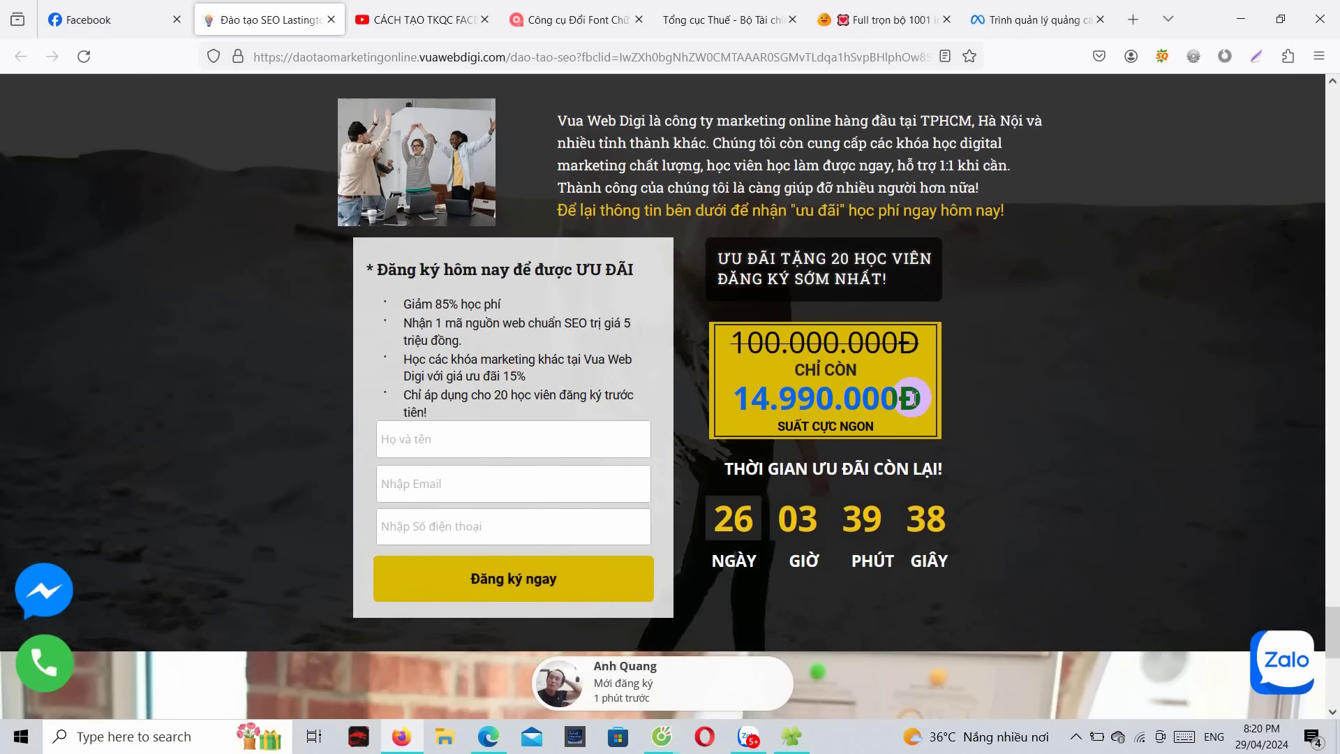
pyautogui.scroll(-8, 911, 398)
# Step: Review the landing page's course offer, session schedule, earning opportunities and introductory video section again
pyautogui.scroll(20, 905, 431)
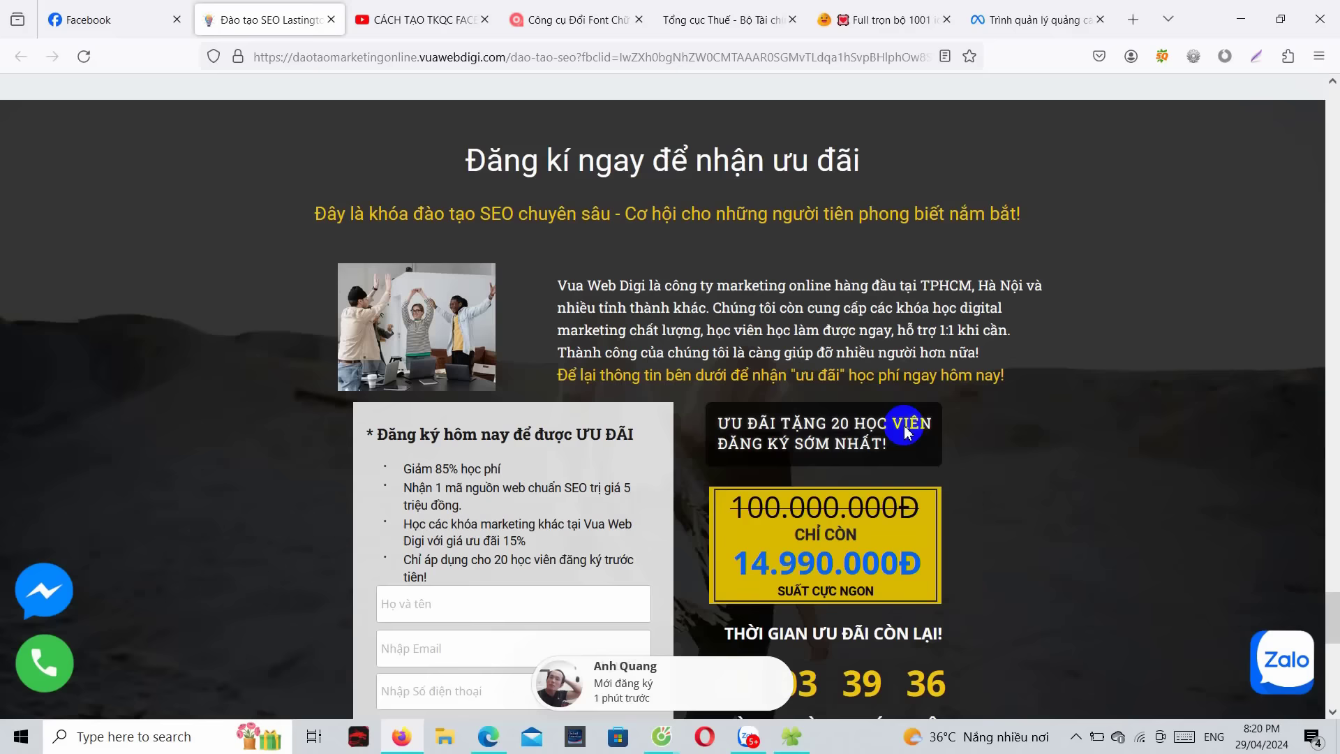
pyautogui.scroll(-15, 906, 430)
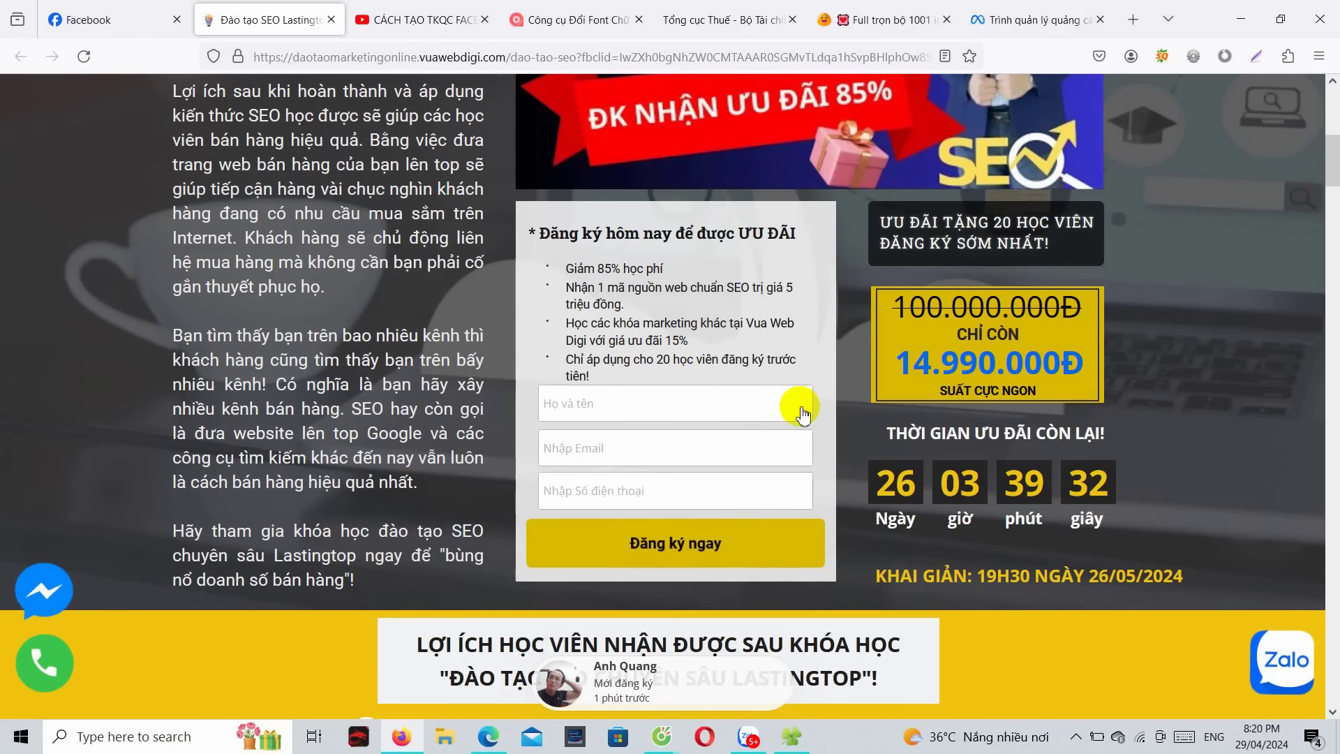
pyautogui.scroll(5, 802, 409)
pyautogui.scroll(-20, 802, 417)
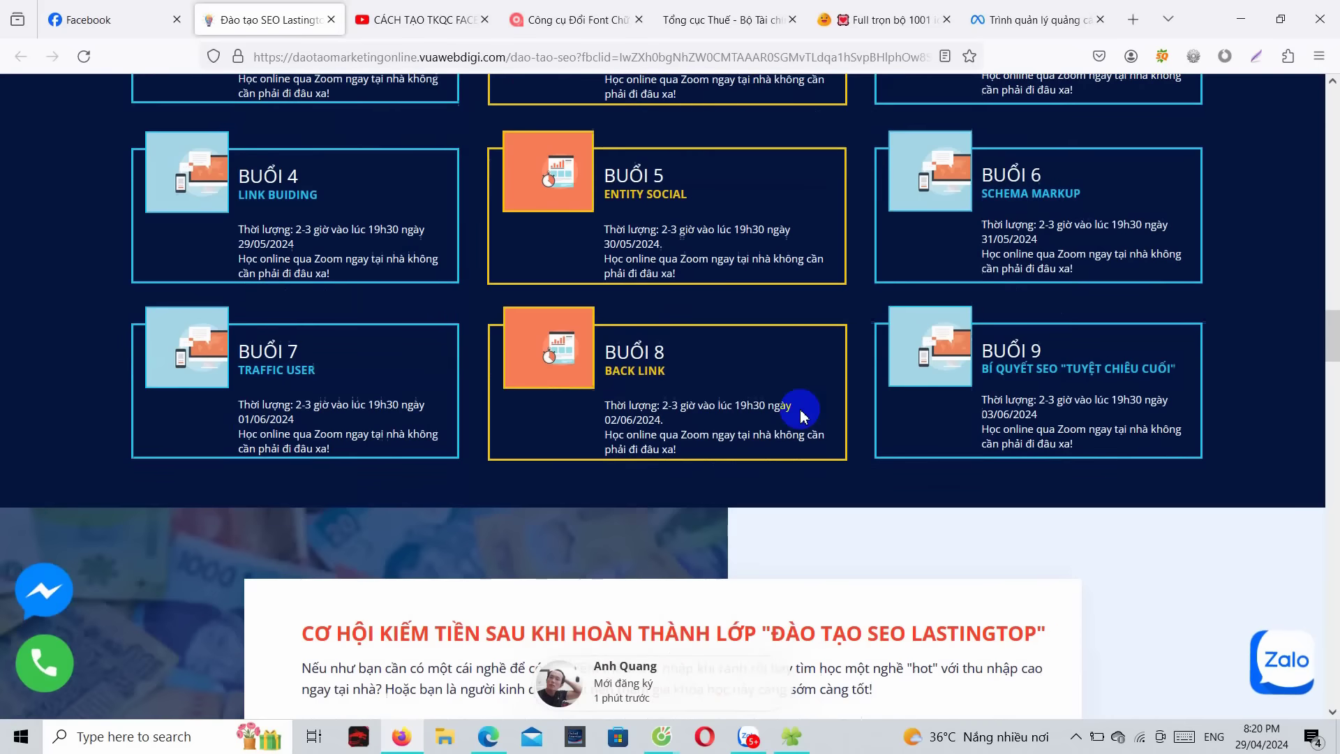
pyautogui.scroll(-6, 803, 411)
pyautogui.scroll(20, 806, 408)
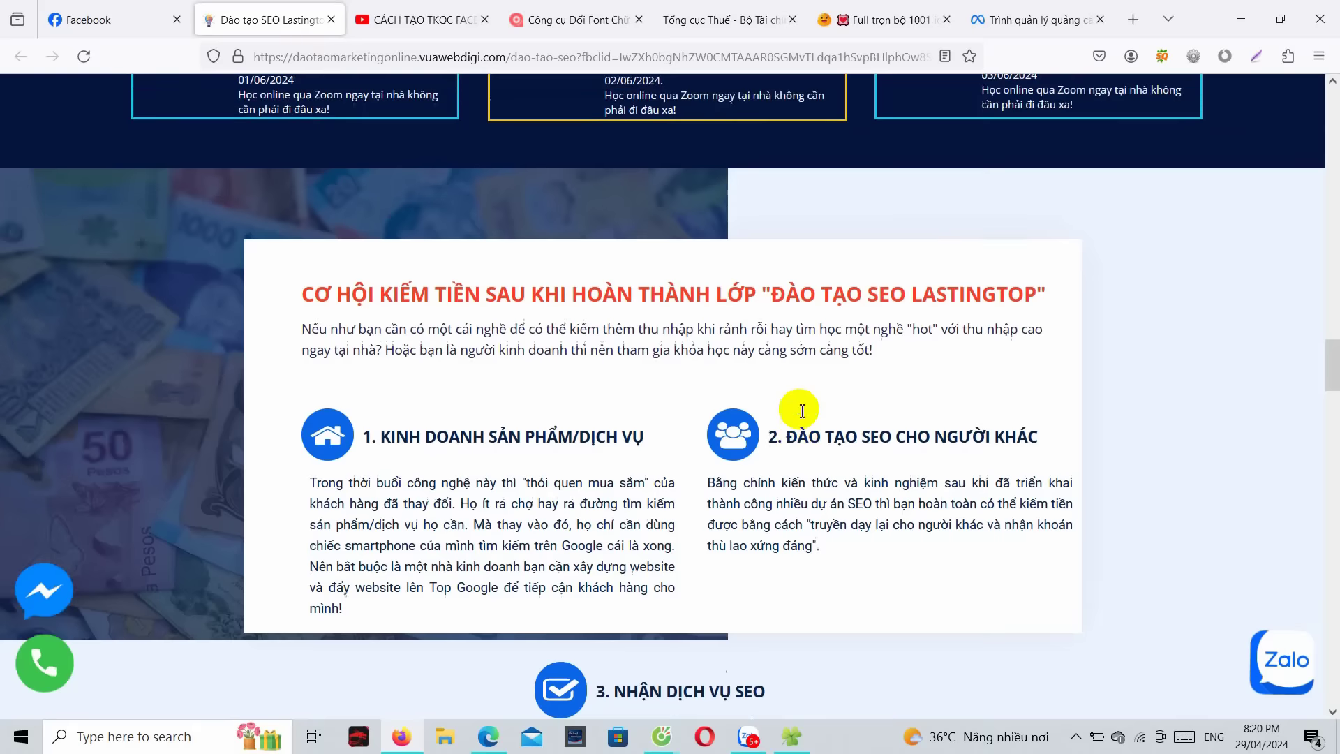
pyautogui.scroll(-1, 844, 389)
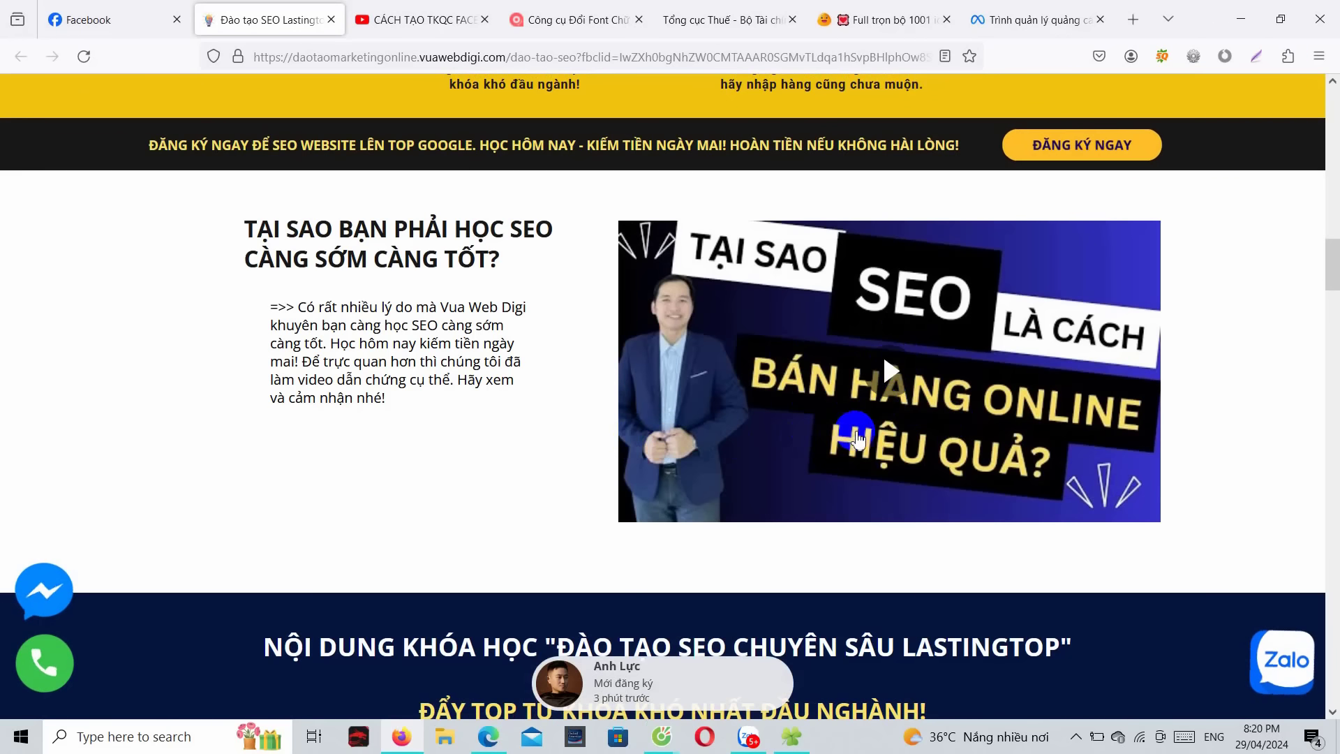
# Step: Jump to the landing page's registration form, check the company contact section, and look back through the testimonials and course benefits
pyautogui.click(1060, 155)
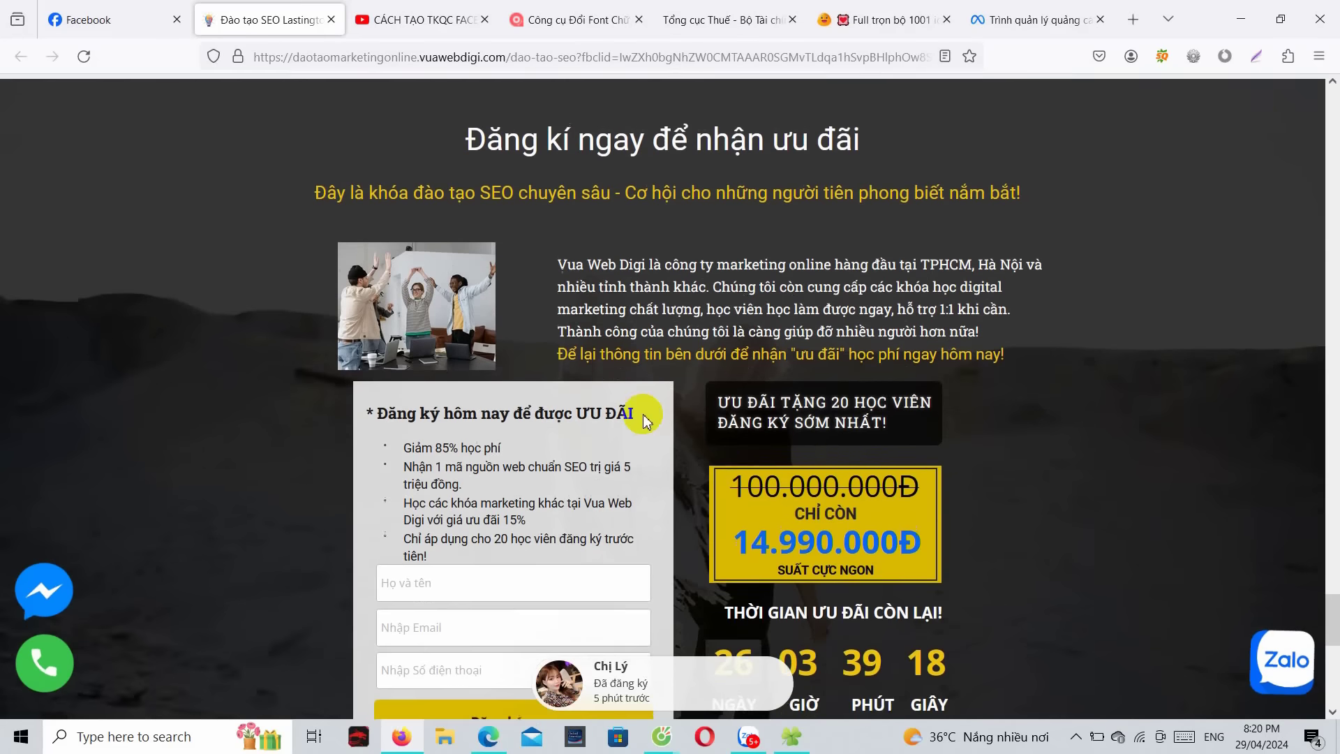
pyautogui.scroll(-8, 489, 488)
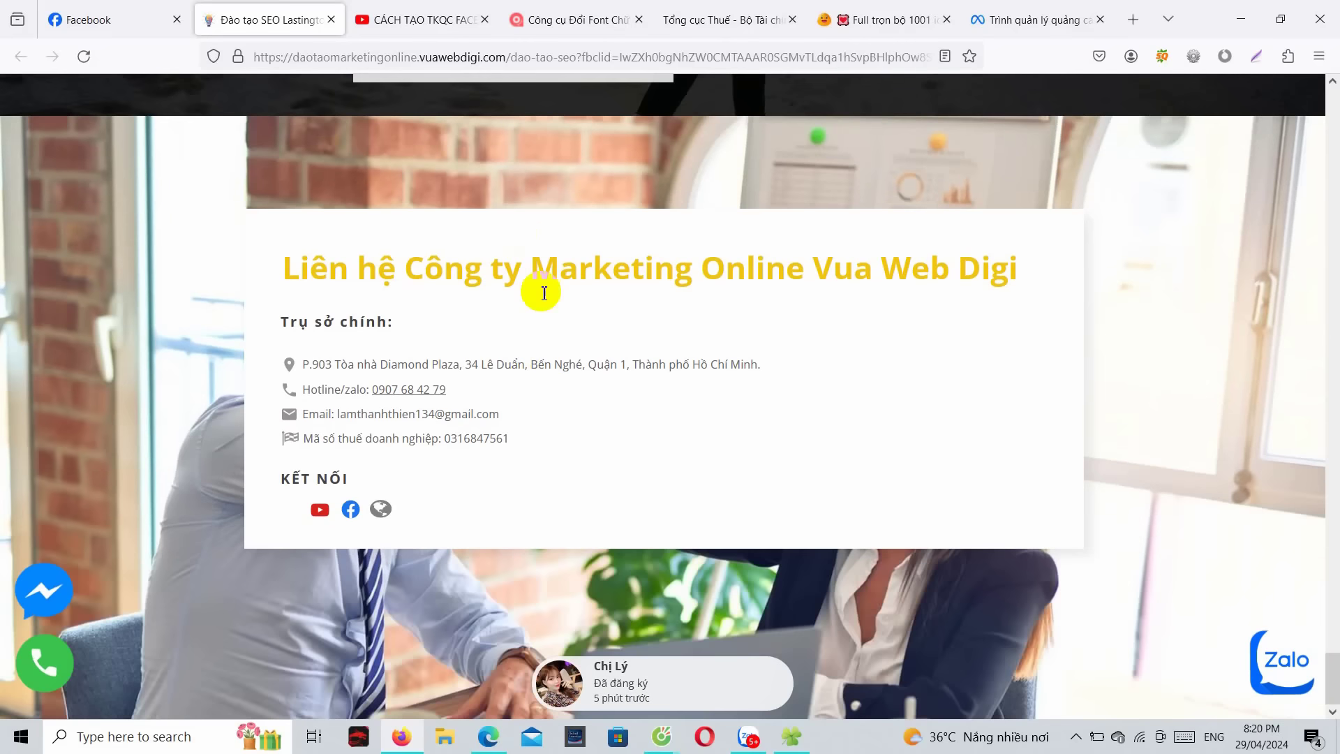
pyautogui.scroll(5, 450, 504)
pyautogui.scroll(10, 819, 417)
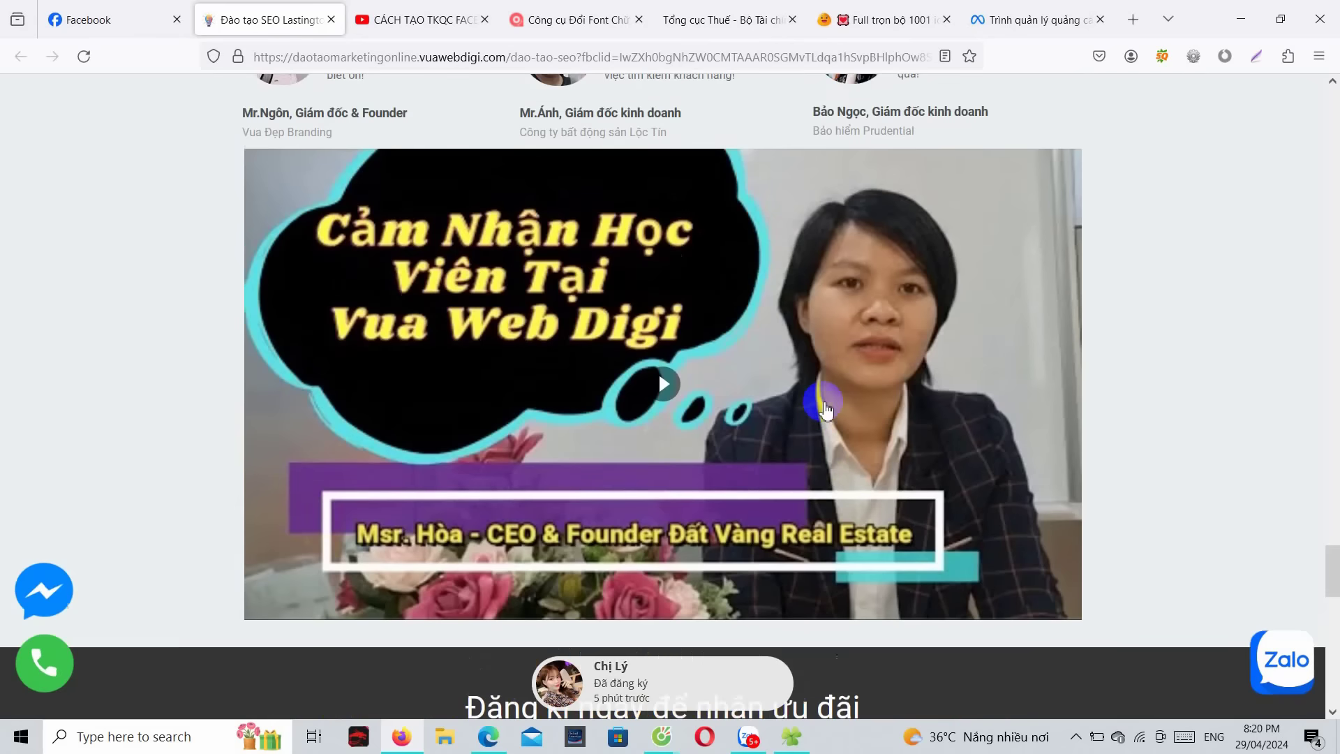
pyautogui.scroll(10, 825, 403)
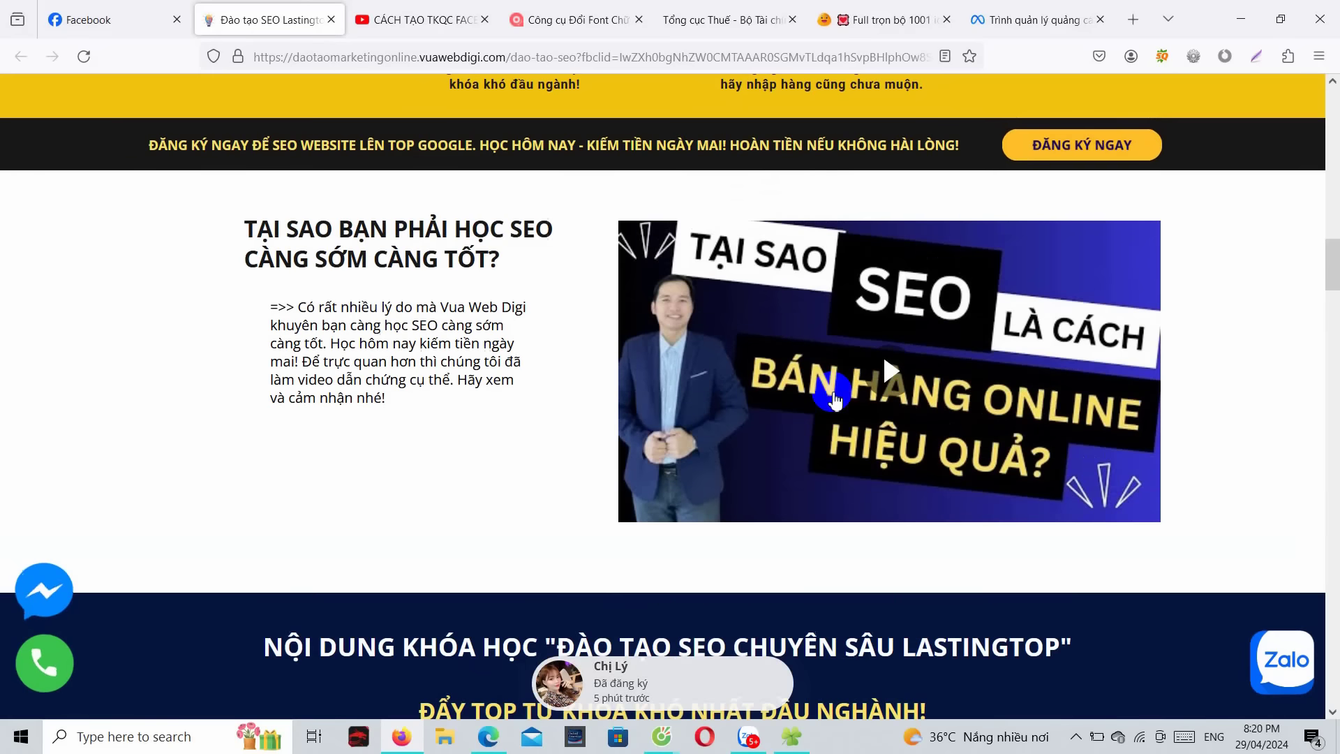
pyautogui.scroll(3, 834, 400)
pyautogui.scroll(3, 835, 398)
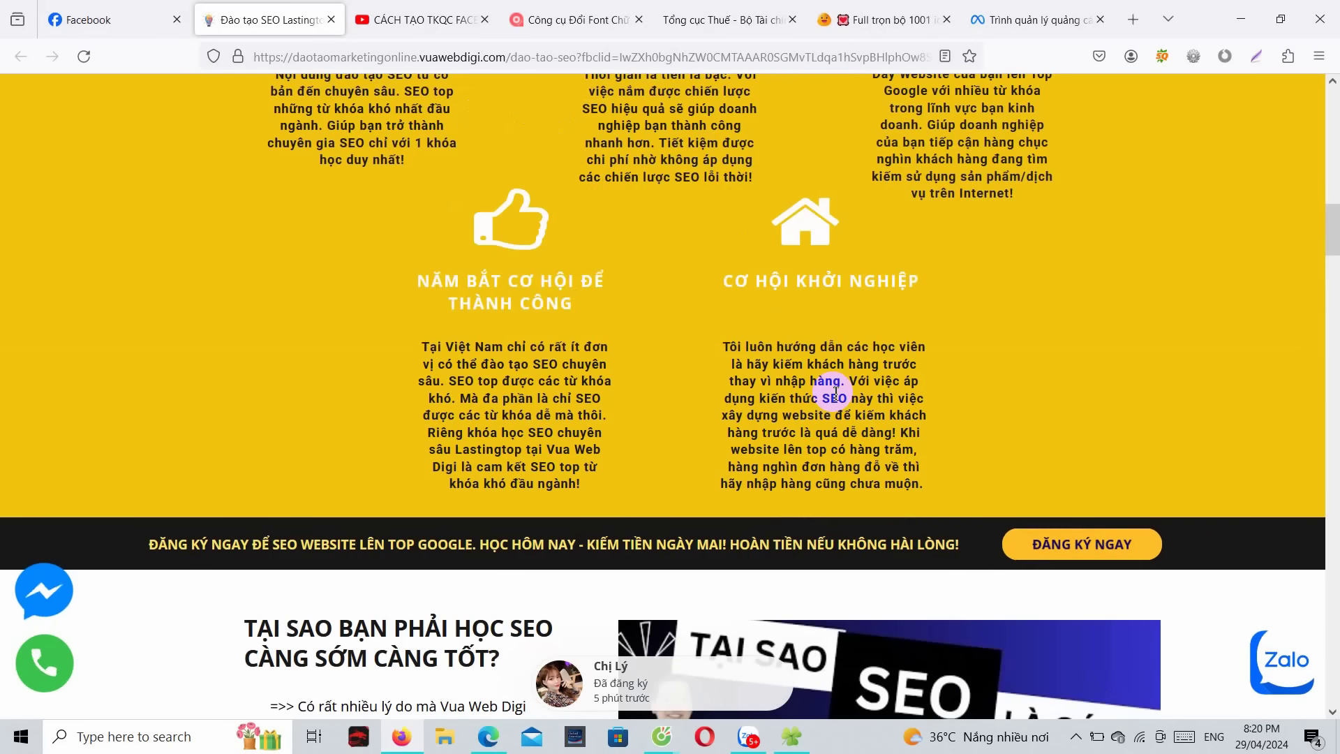
pyautogui.scroll(15, 835, 395)
# Step: Switch to YouTube, search for "CÁCH TẠO landing page" followed by the channel owner's name, and look through the video results
pyautogui.click(405, 19)
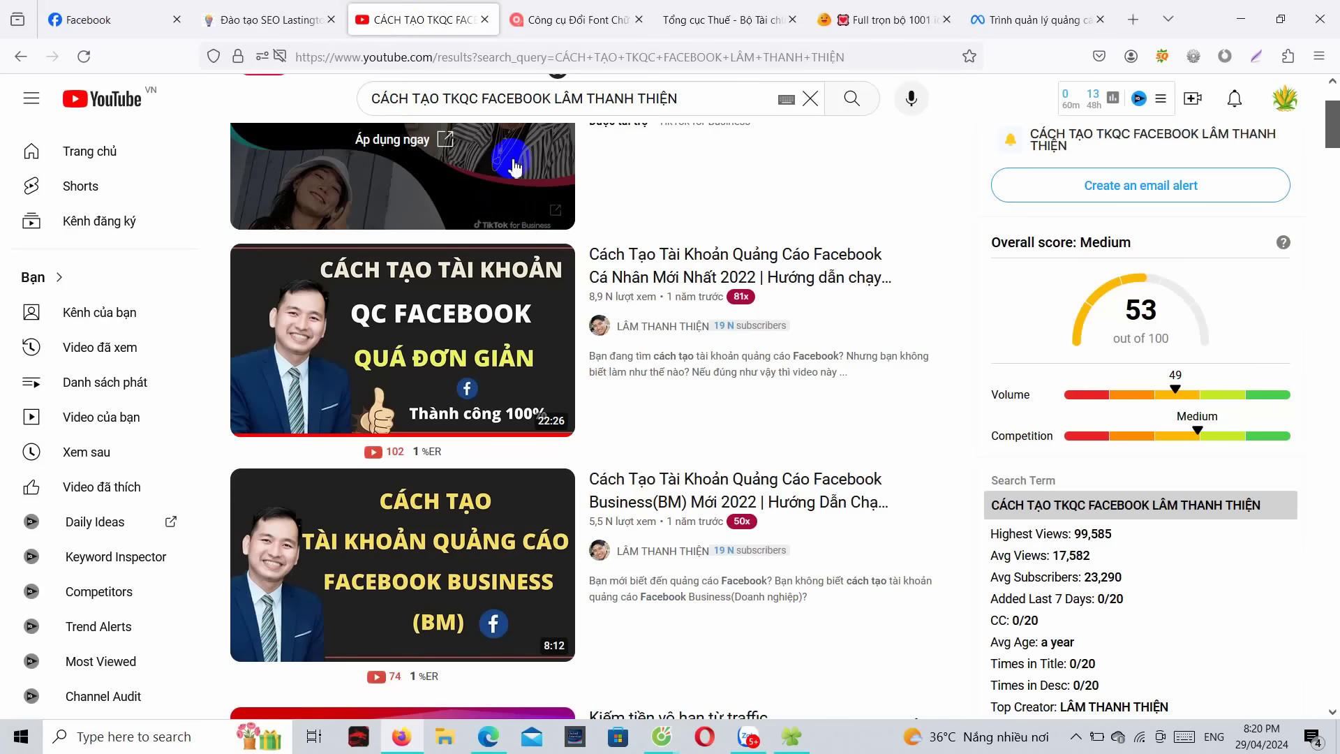
pyautogui.moveTo(443, 99); pyautogui.dragTo(548, 102)
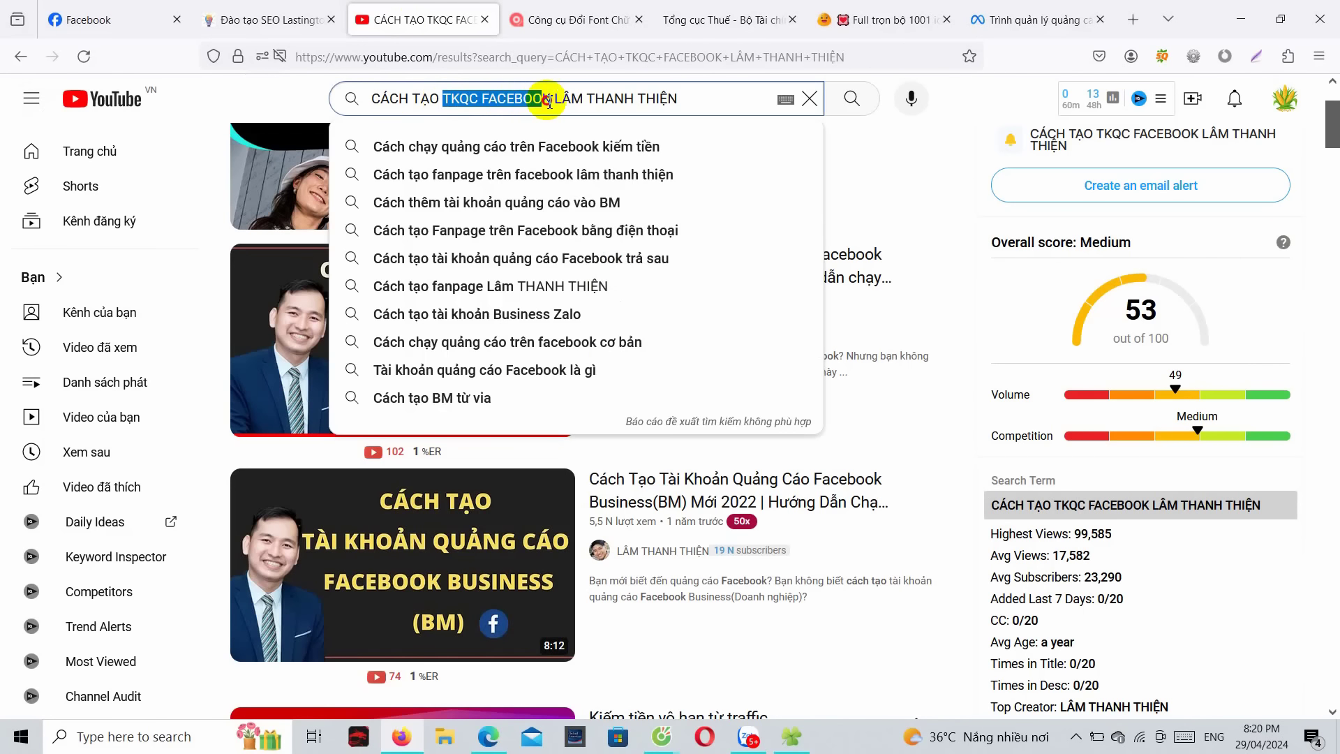
pyautogui.write('landin')
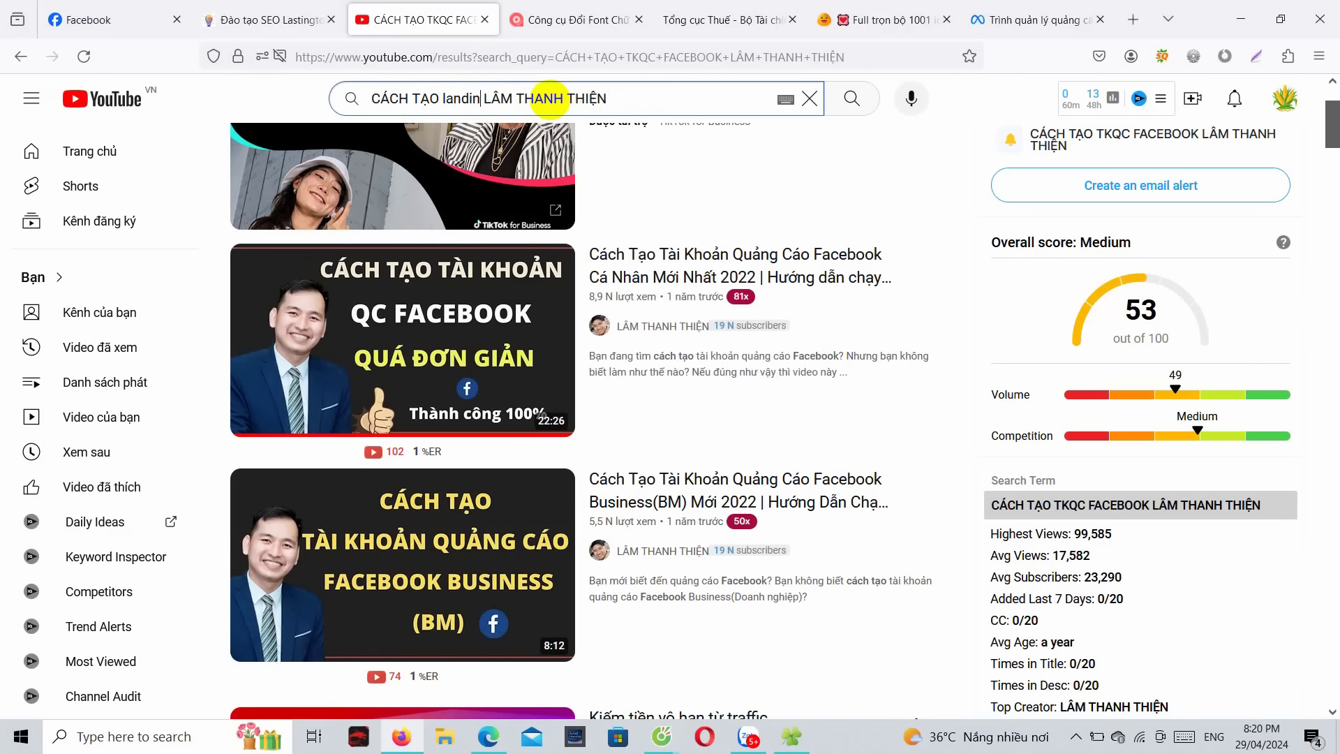
pyautogui.write('g page')
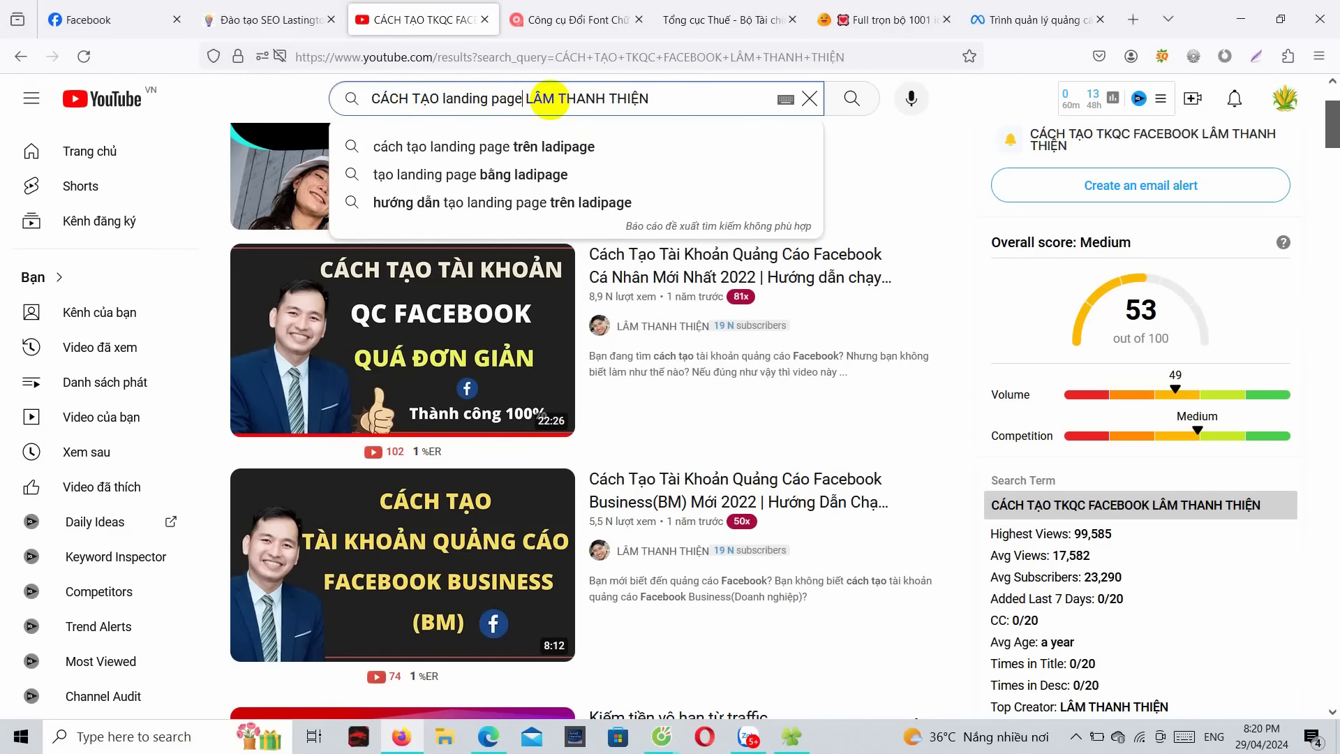
pyautogui.press('Return')
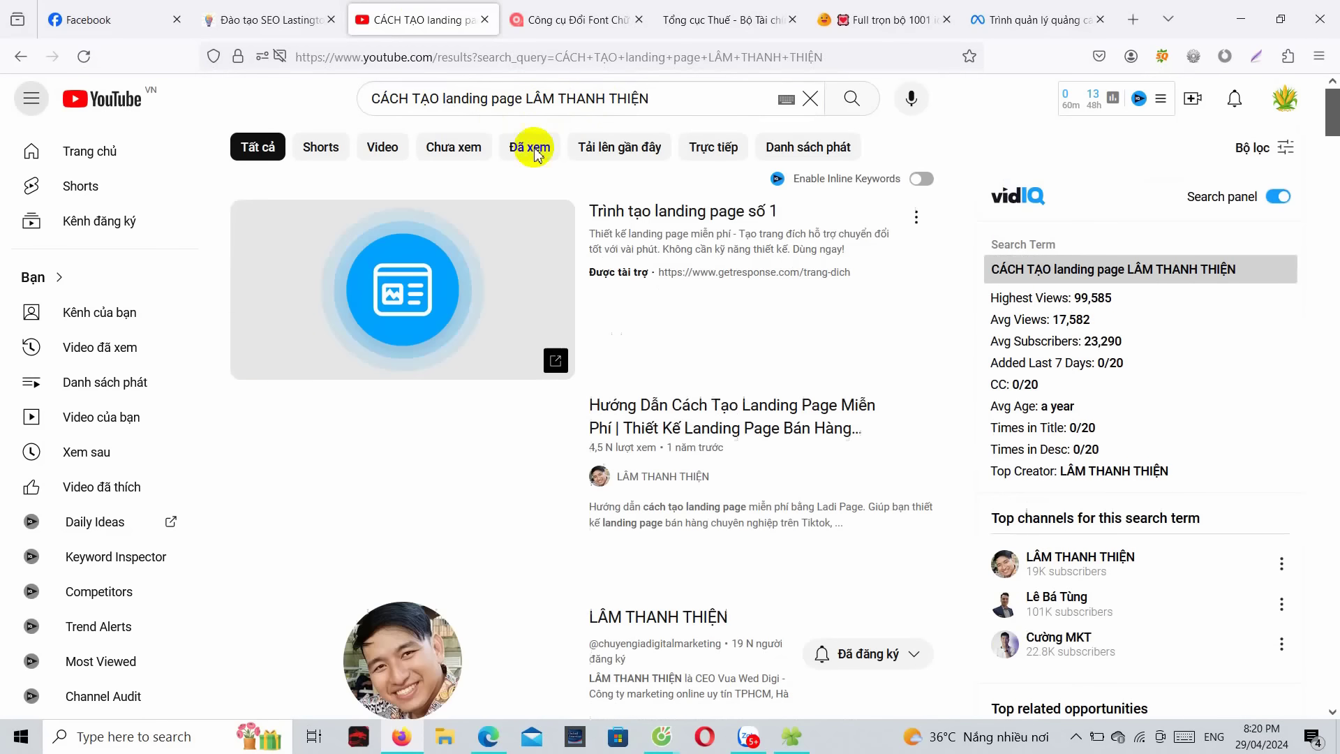
pyautogui.scroll(-5, 779, 408)
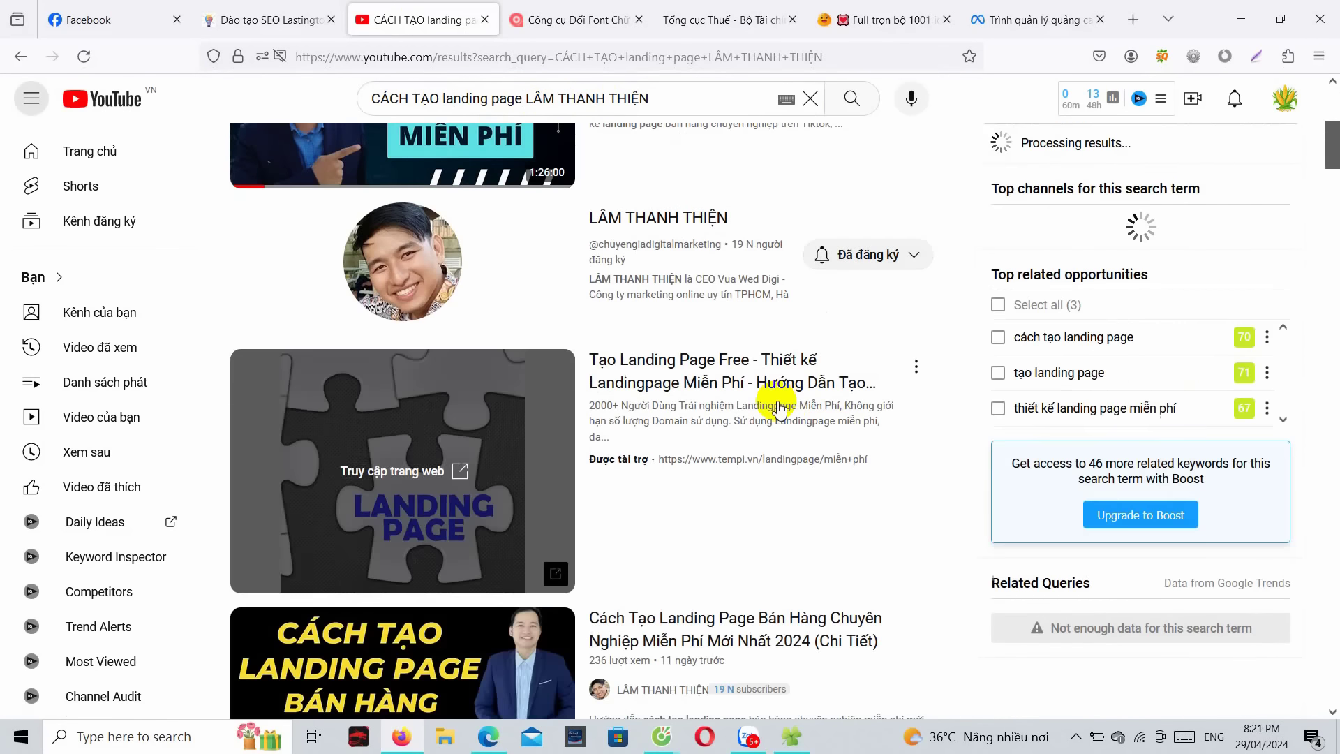
pyautogui.scroll(-8, 609, 433)
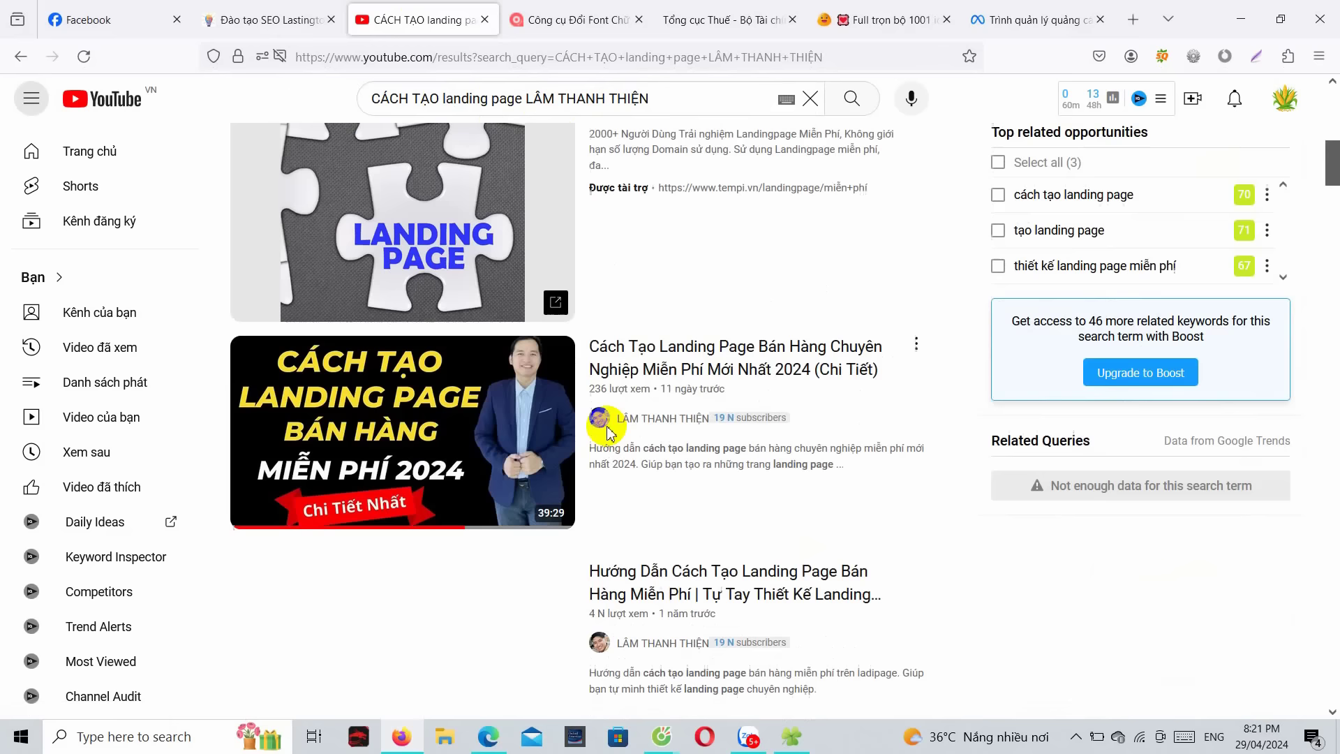
pyautogui.scroll(-2, 609, 429)
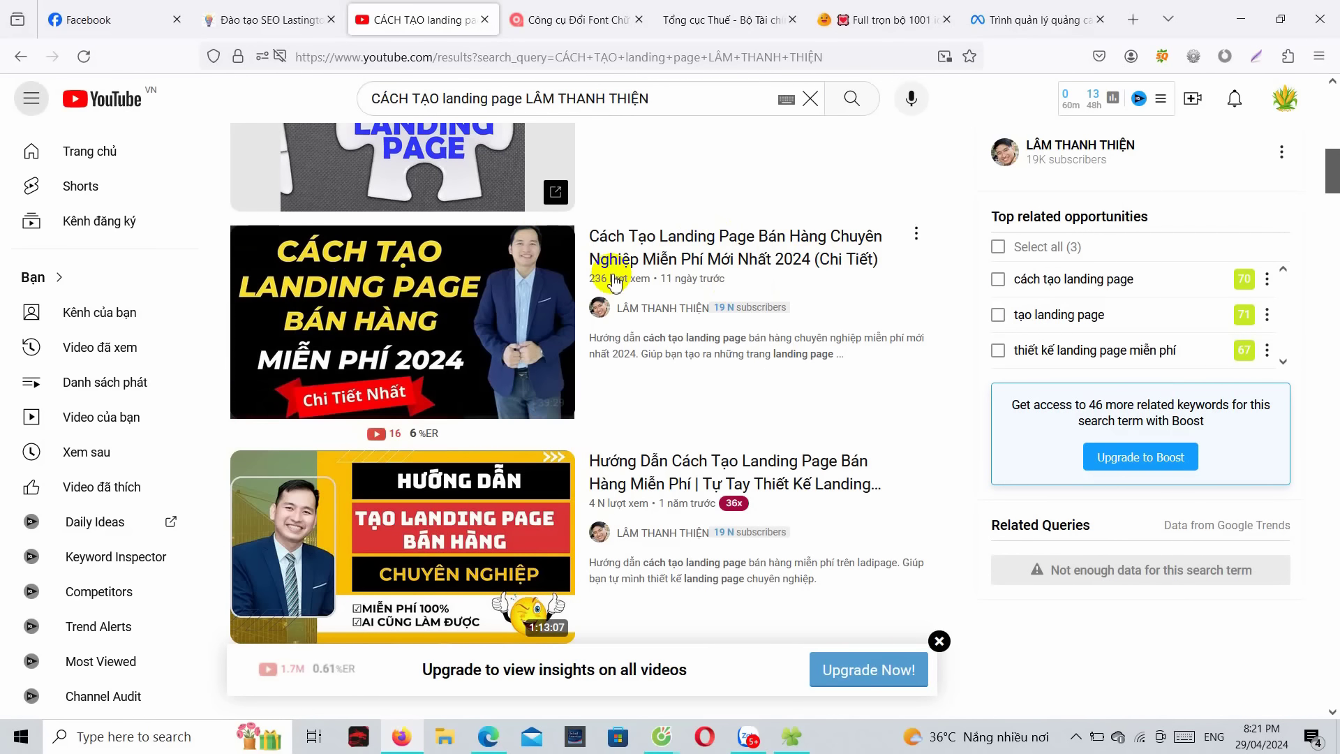
# Step: Return to the SEO training landing page, look through its offer and session schedule, and highlight its base web address up to dao-tao-seo
pyautogui.click(266, 18)
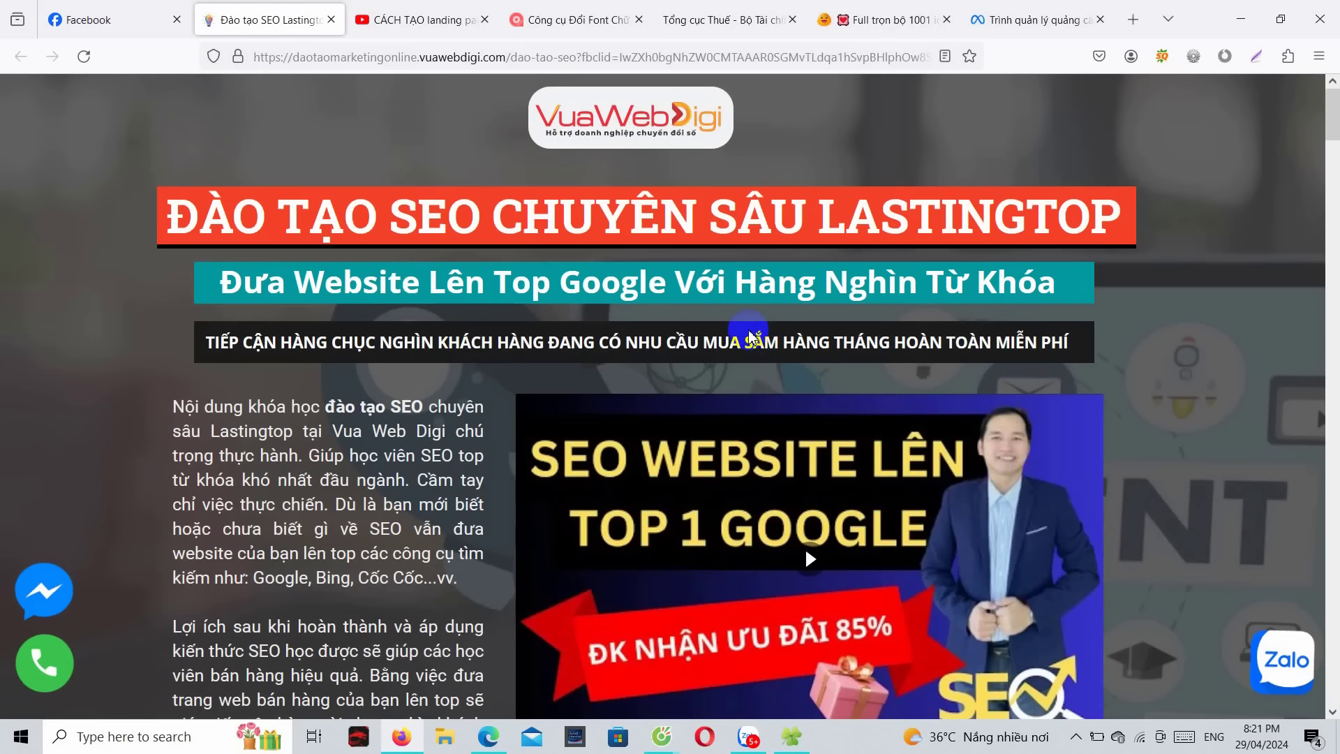
pyautogui.scroll(-15, 746, 370)
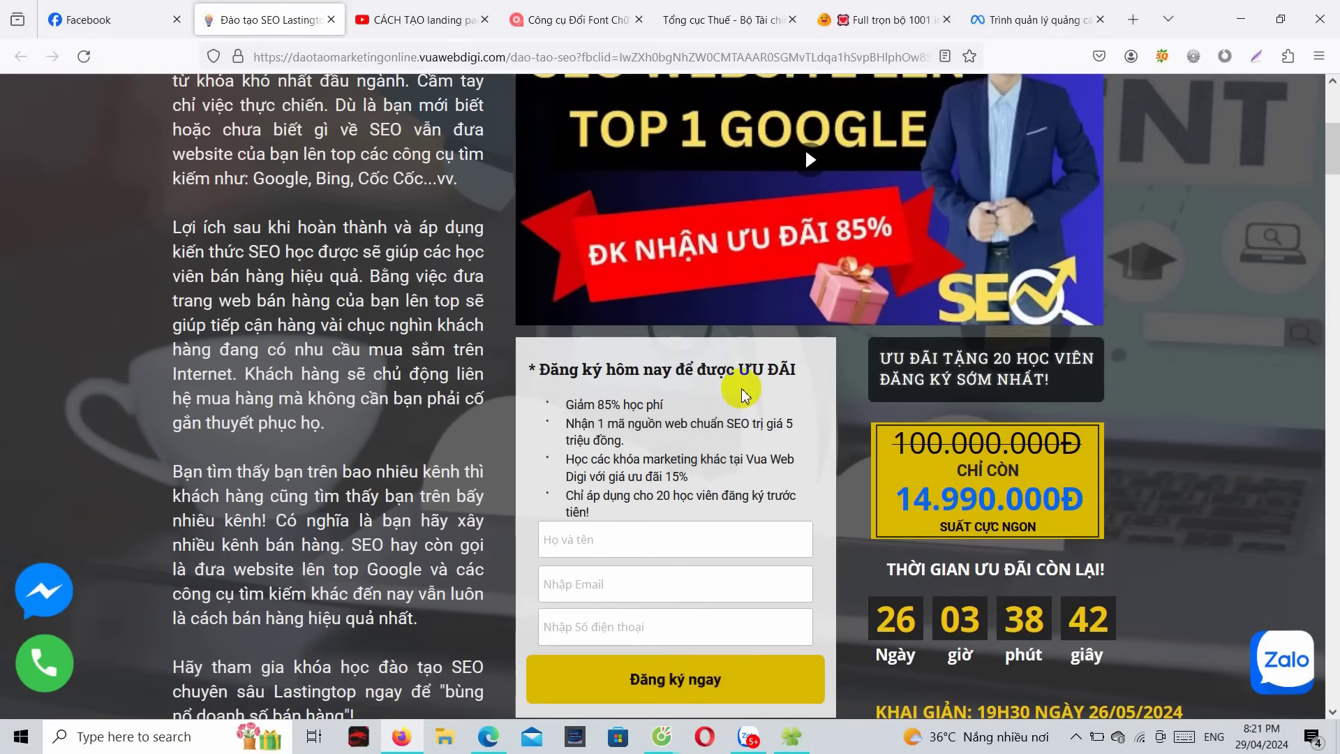
pyautogui.scroll(8, 697, 394)
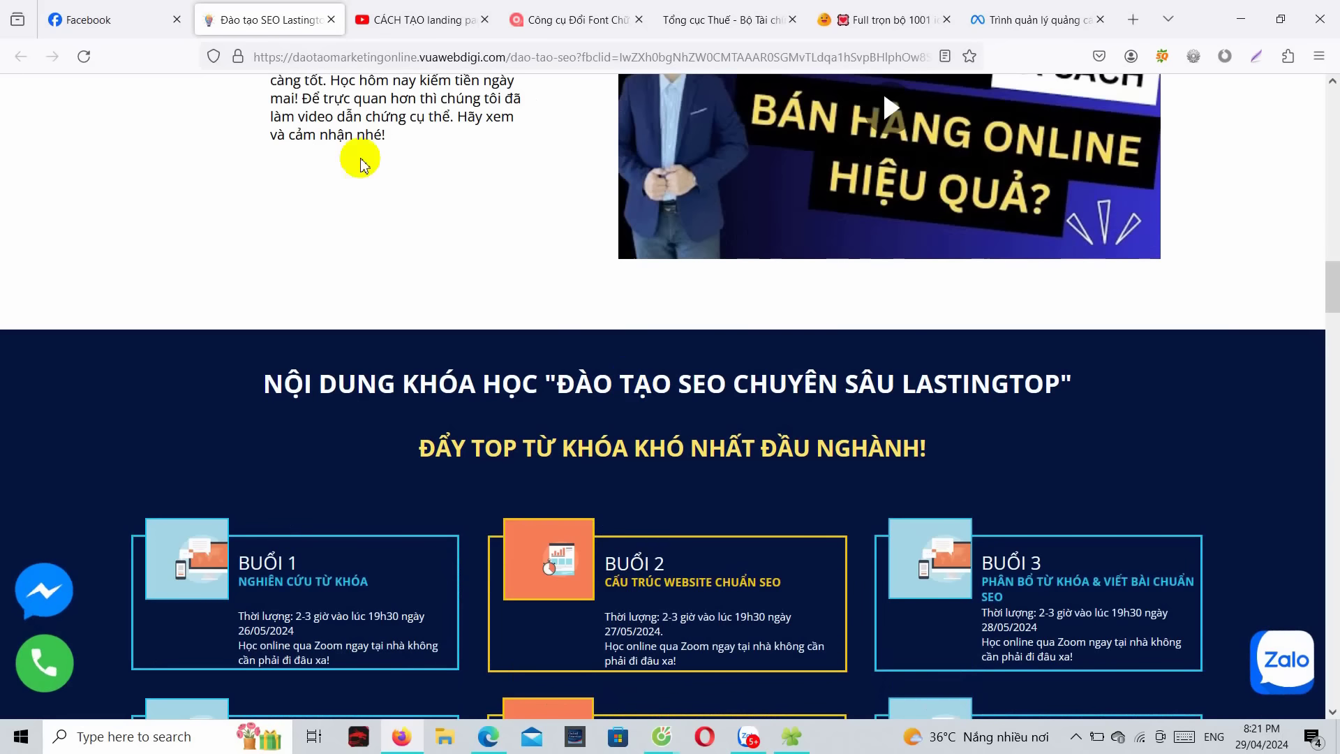
pyautogui.scroll(-8, 789, 300)
pyautogui.scroll(15, 766, 334)
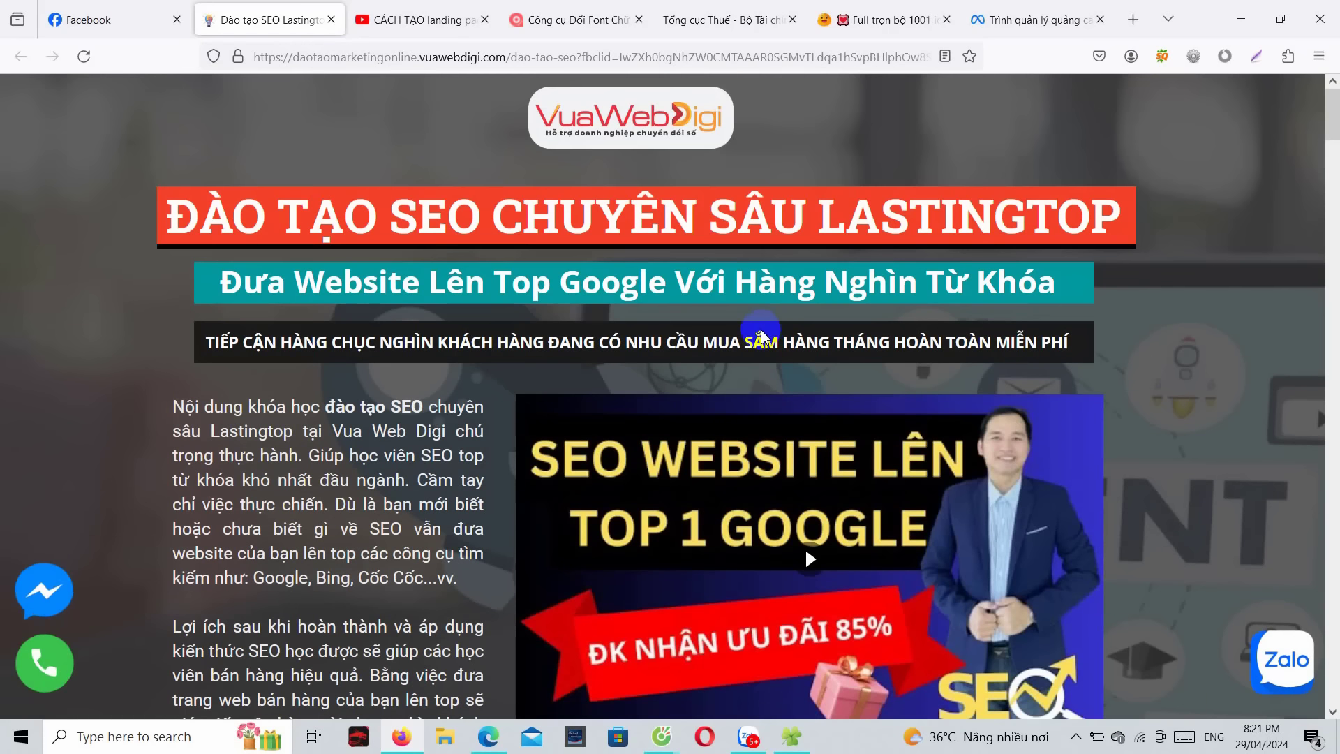
pyautogui.moveTo(577, 57); pyautogui.dragTo(206, 60)
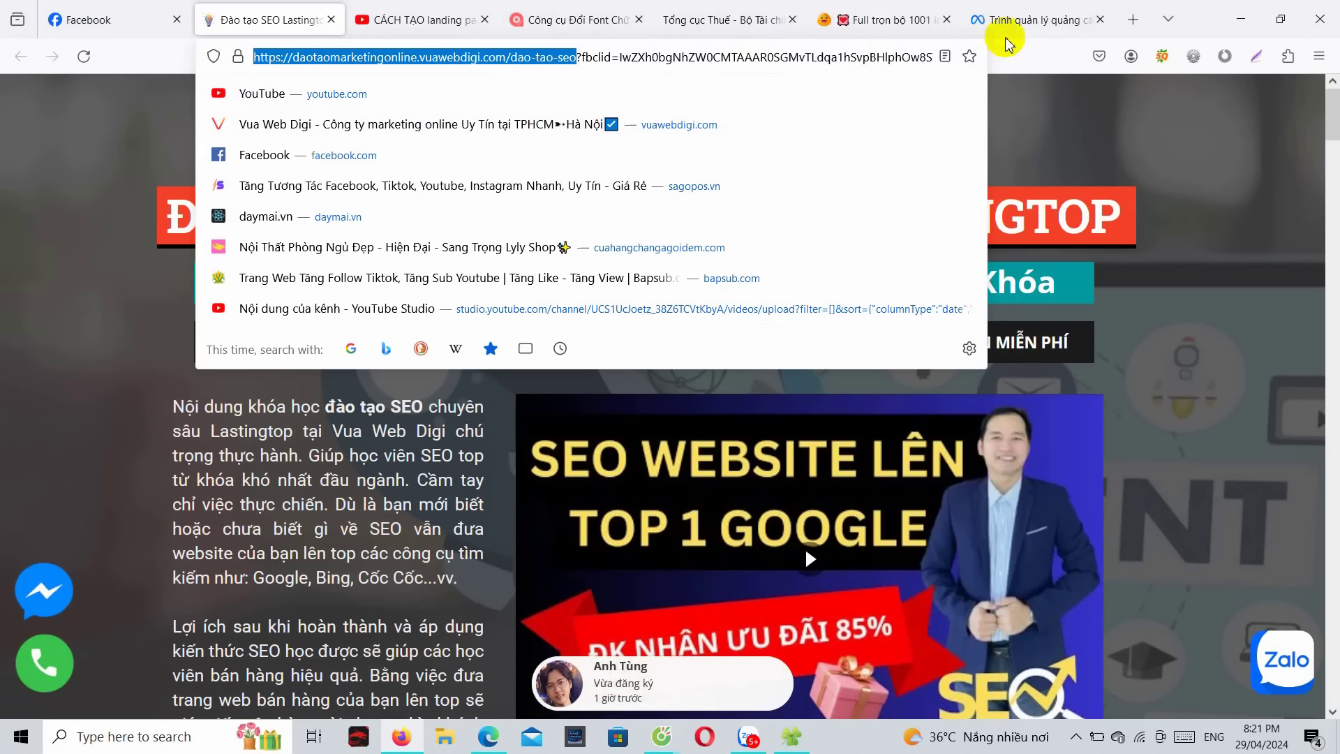
# Step: Switch to Ads Manager and choose "Lưu lượng truy cập" (traffic) as the new campaign's objective
pyautogui.click(977, 24)
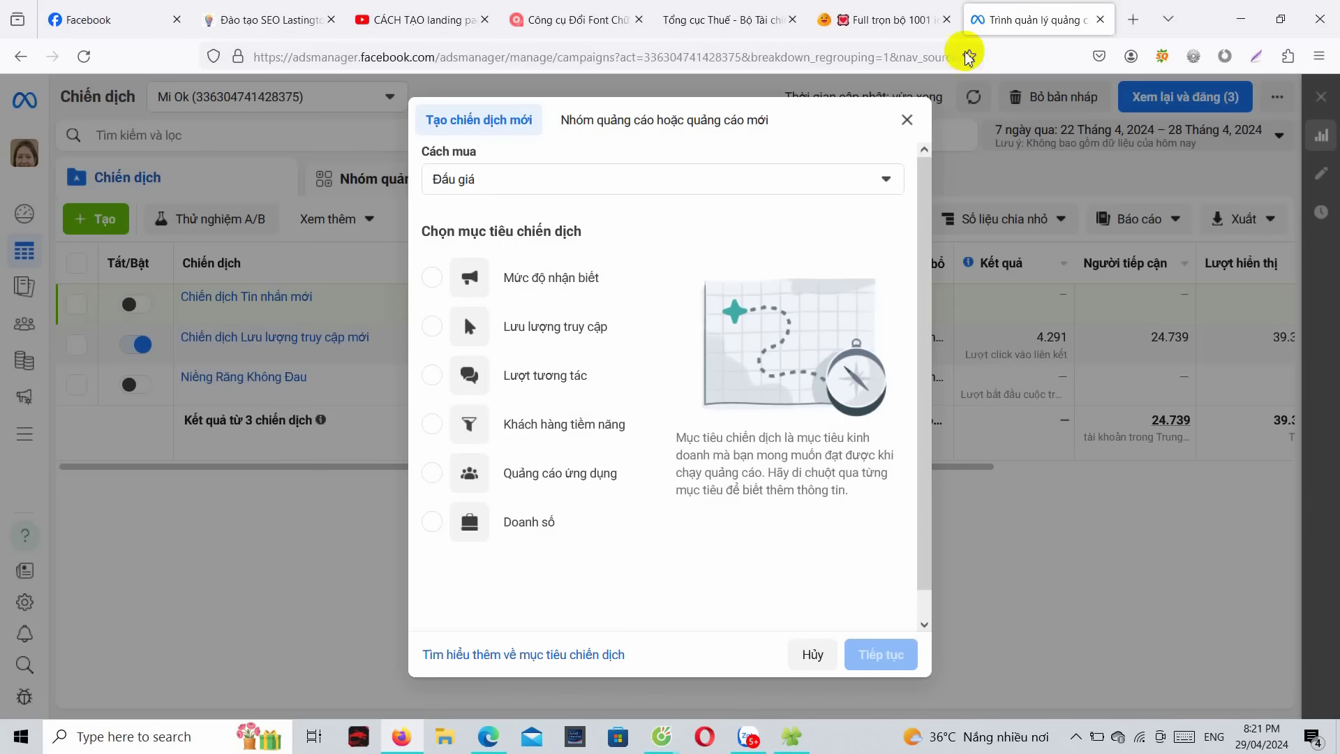
pyautogui.click(501, 332)
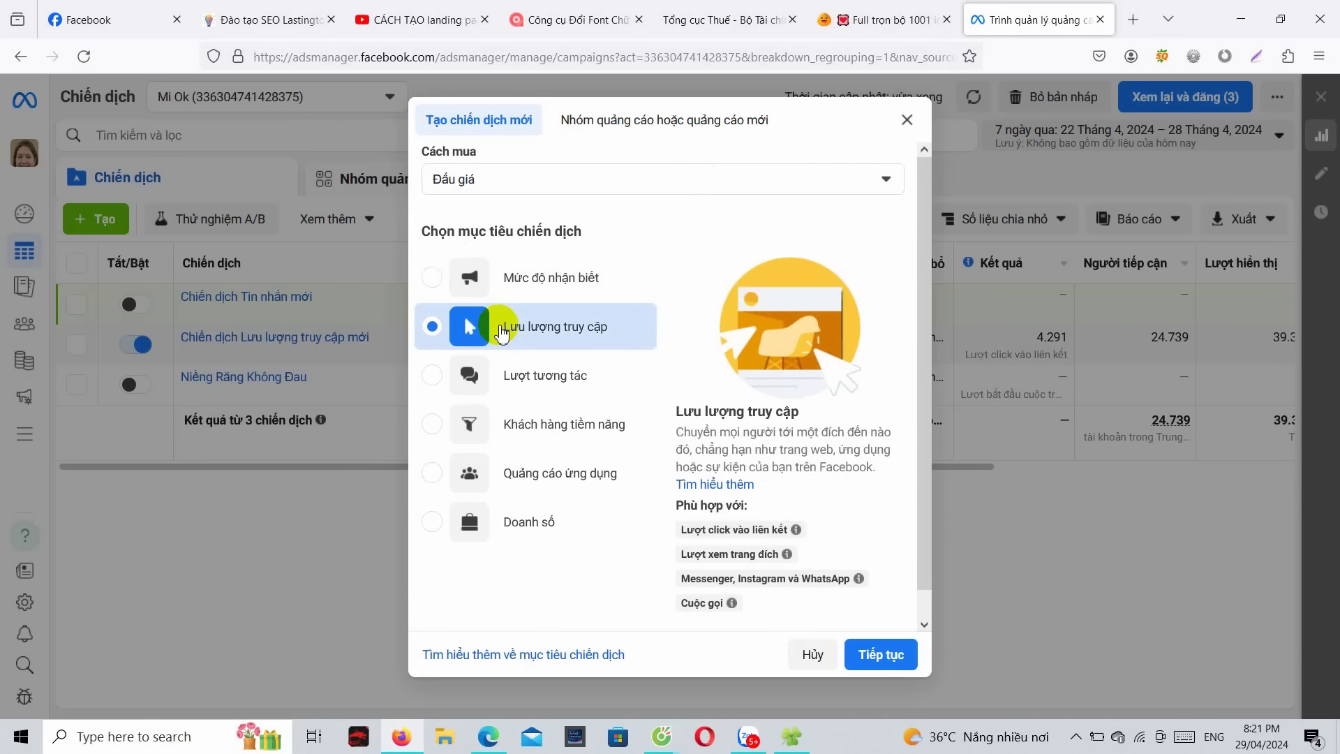
# Step: Review the Vua Web Digi page's video post on Facebook and the registration form on the SEO training landing page
pyautogui.click(133, 24)
pyautogui.scroll(-5, 746, 383)
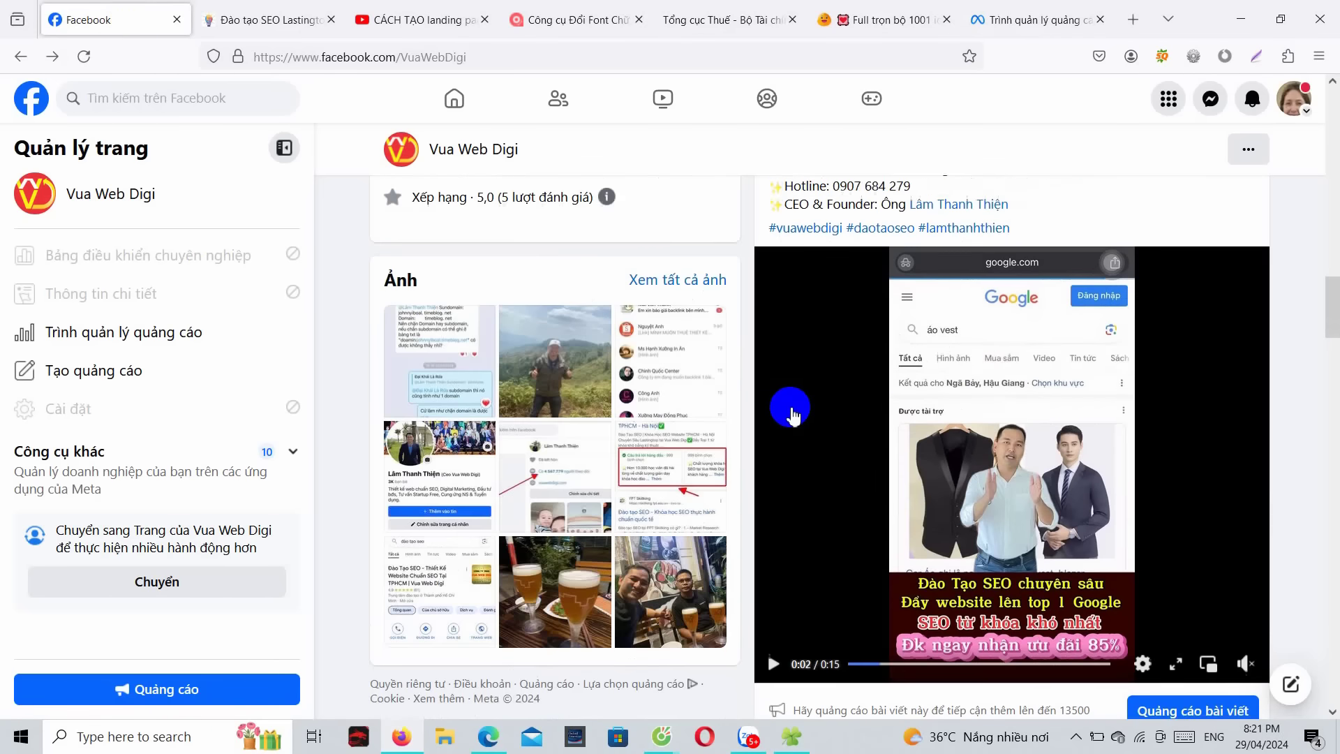
pyautogui.click(272, 21)
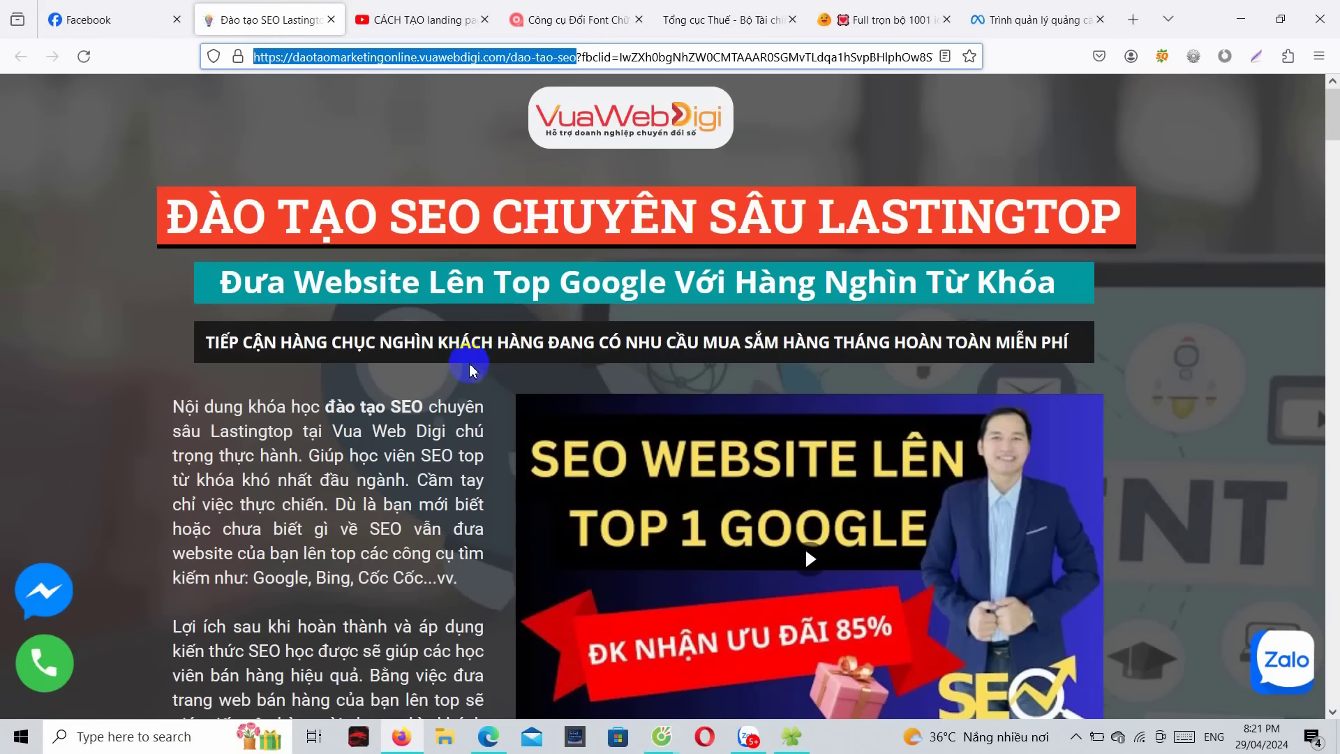
pyautogui.scroll(-5, 471, 370)
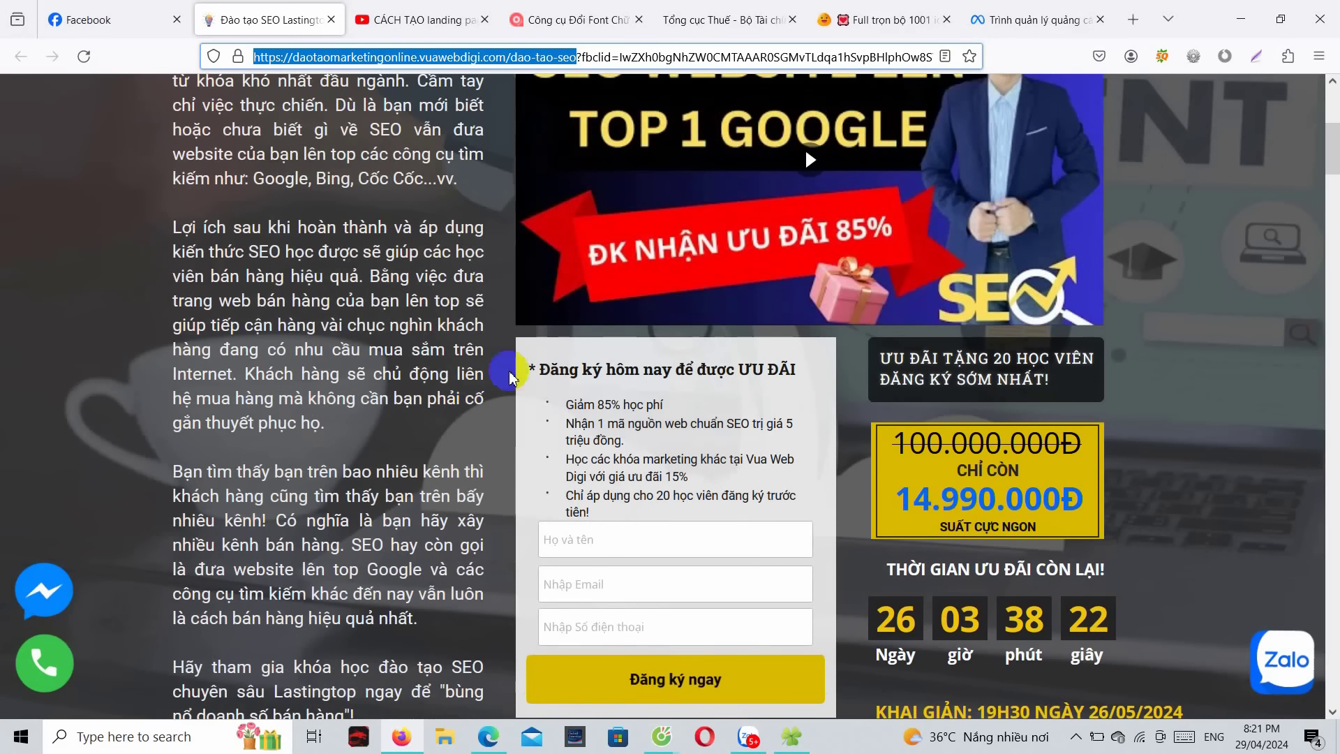
# Step: Go back to Ads Manager and continue creating the campaign with the selected traffic objective
pyautogui.click(977, 21)
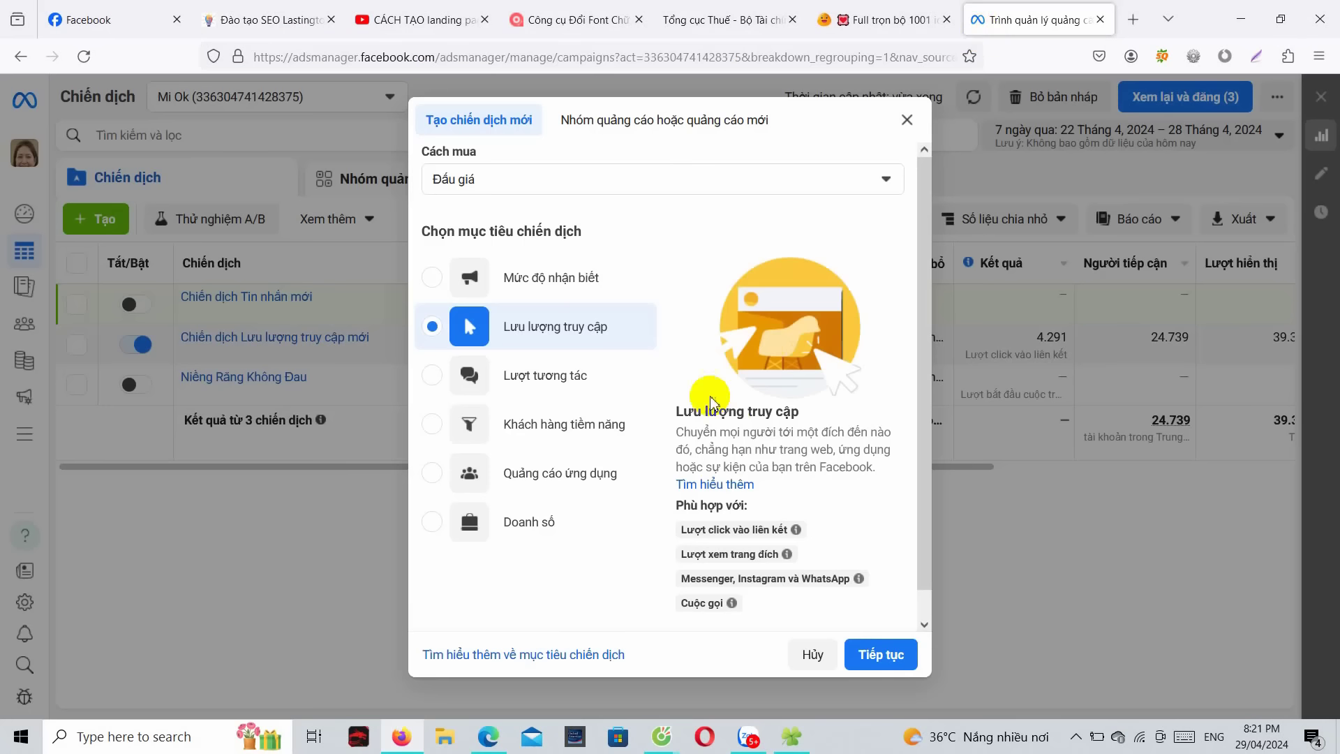
pyautogui.scroll(-1, 710, 403)
pyautogui.click(881, 654)
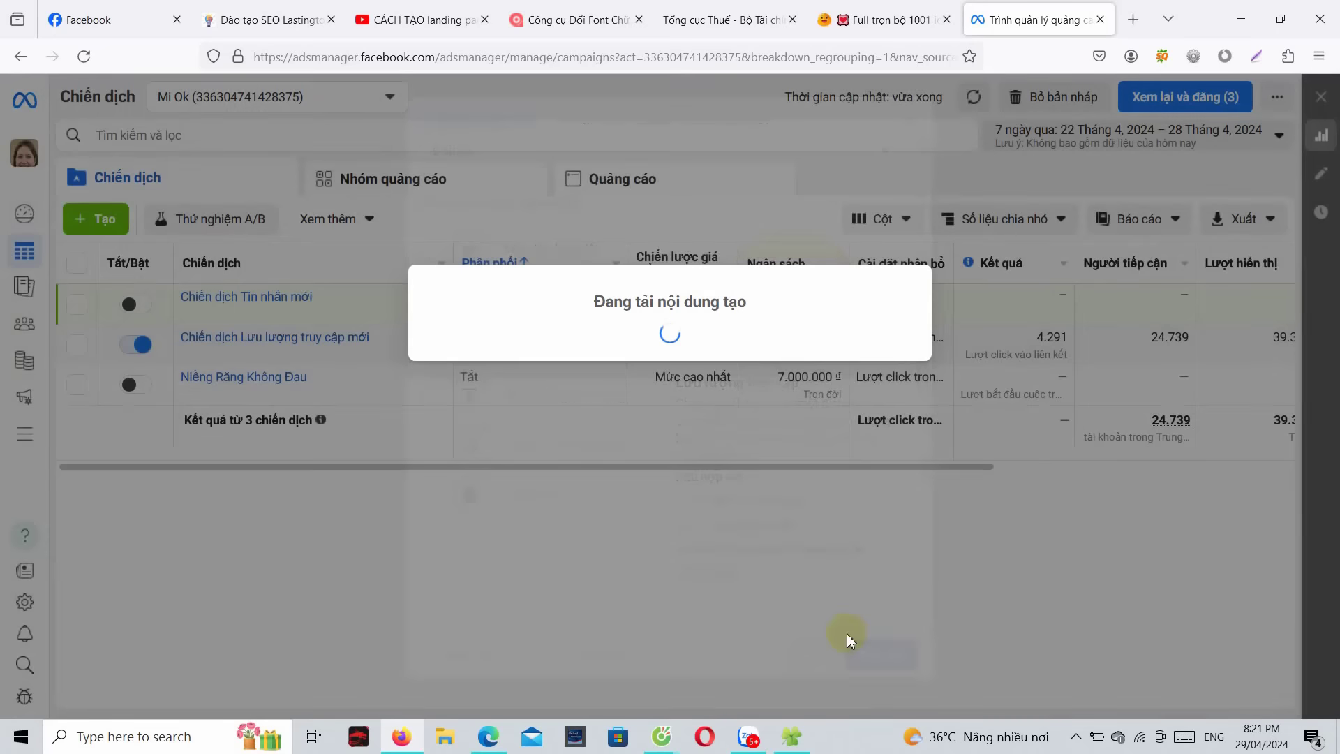